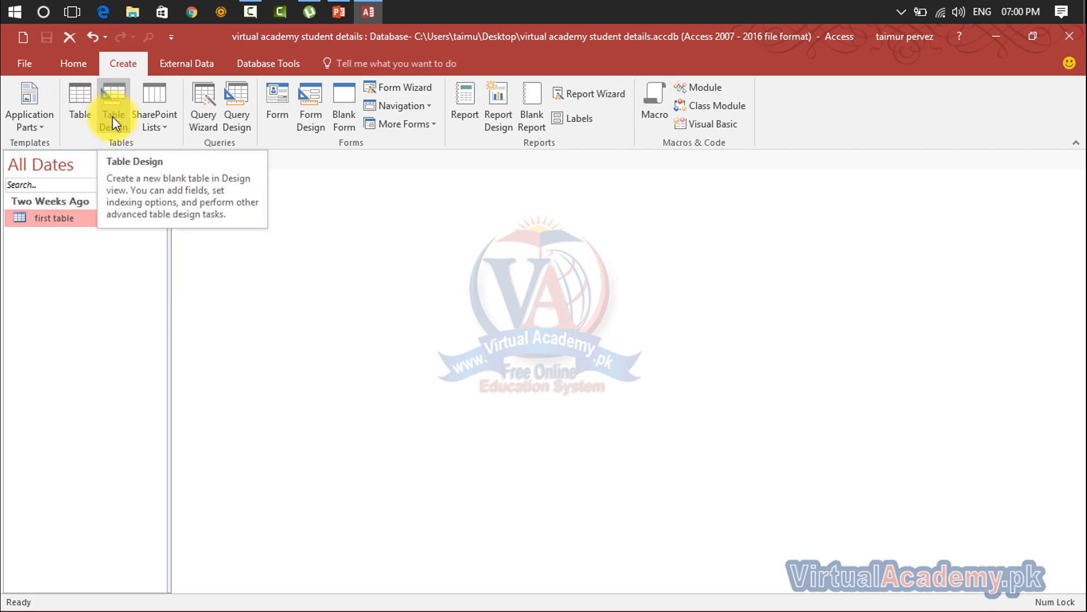
- Create a new blank table, Table1, with only an ID column in Datasheet View
left_click(81, 111)
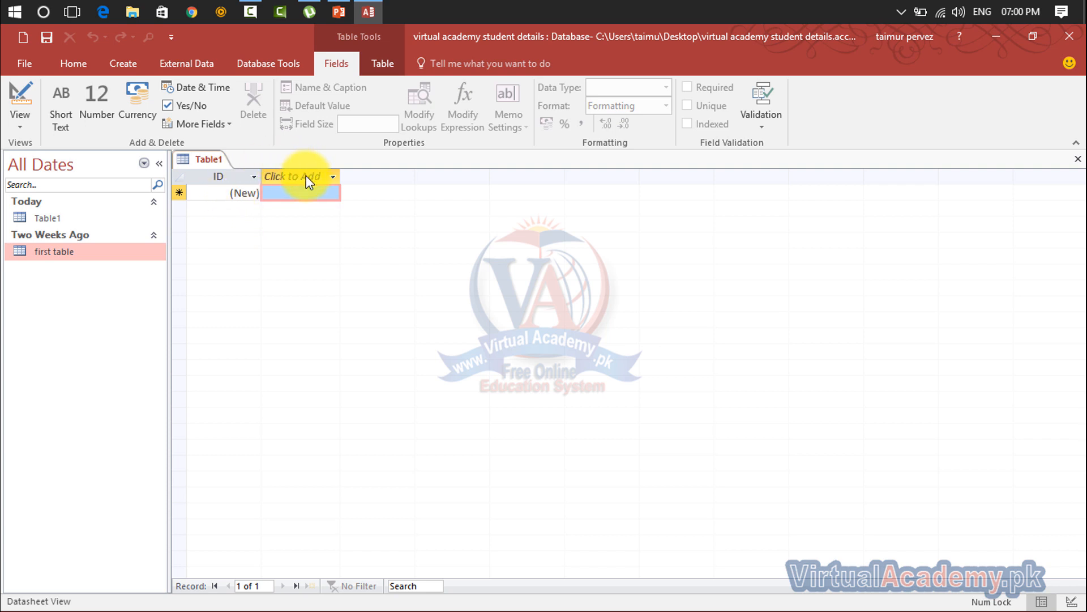
- Bring up the data-type list for a new column next to the ID field
left_click(240, 178)
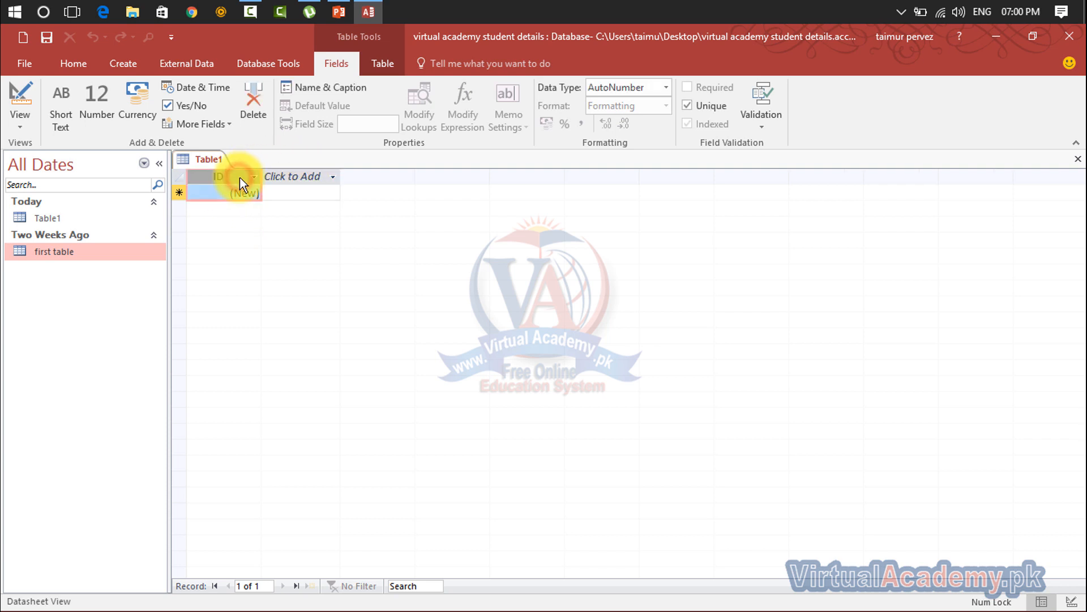
right_click(239, 178)
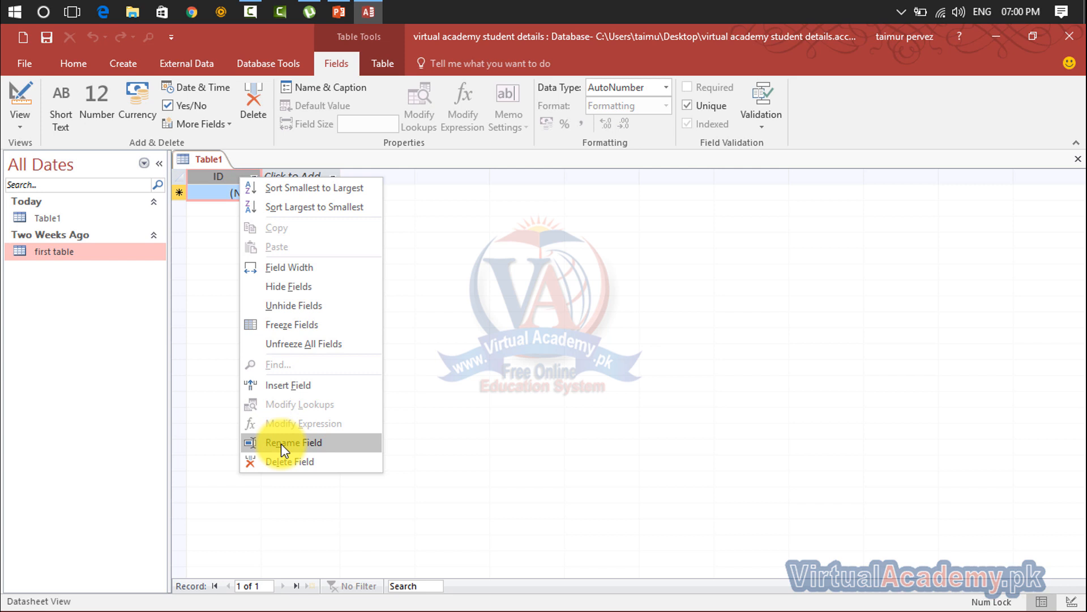
left_click(443, 274)
left_click(306, 179)
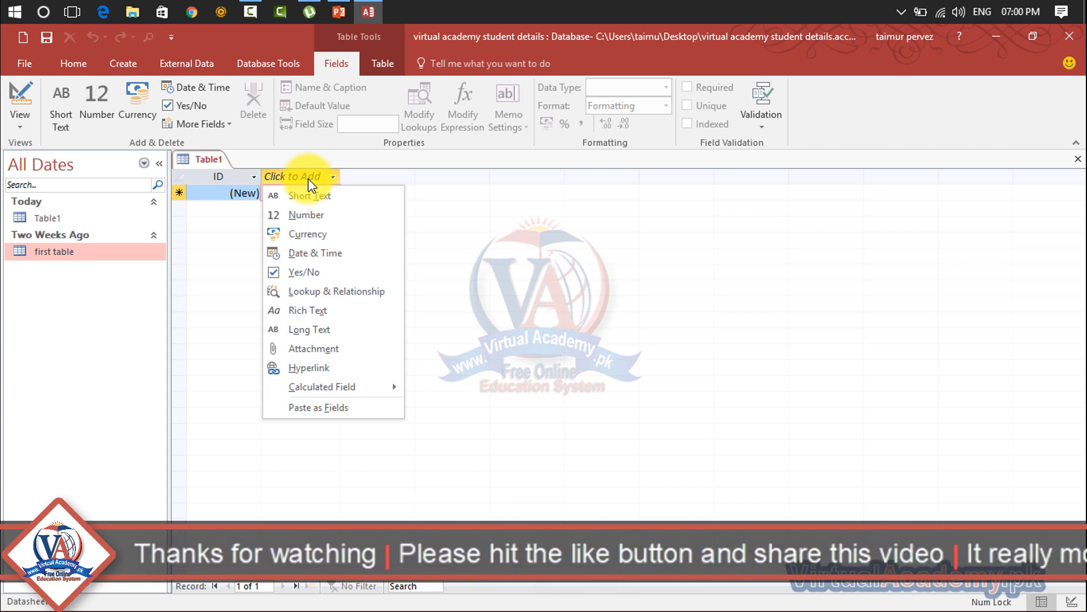
- Add two Short Text fields named First Name and Last Name after ID
left_click(307, 203)
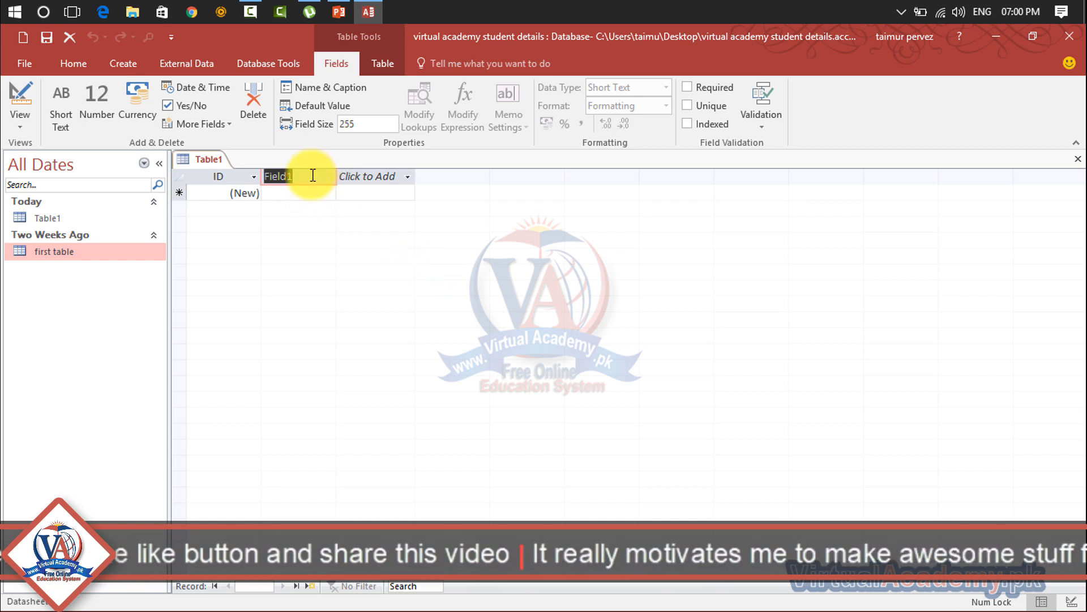
type("Firs")
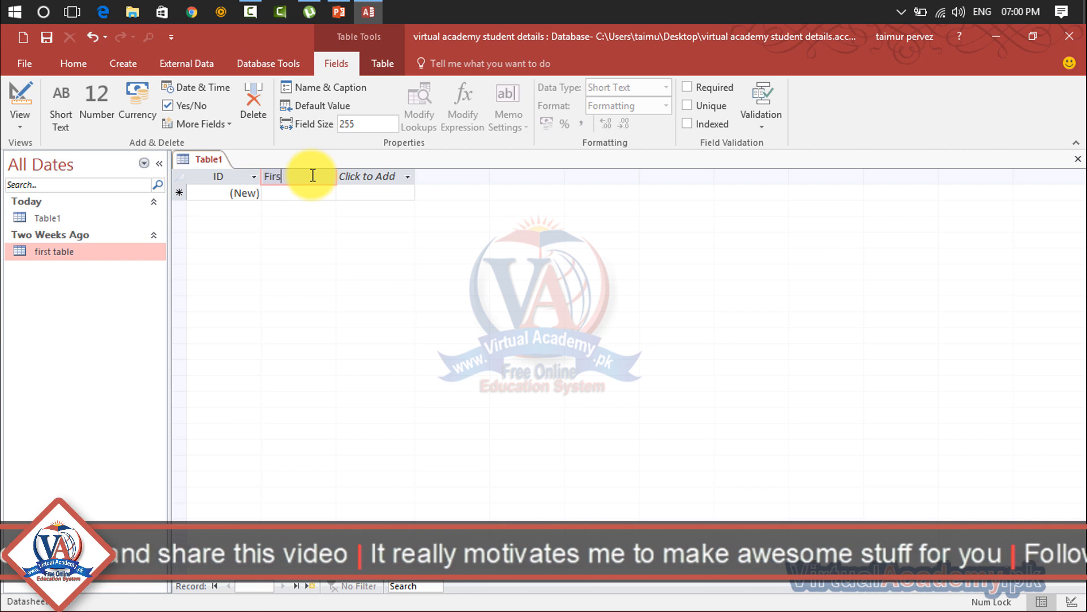
type("t Nam")
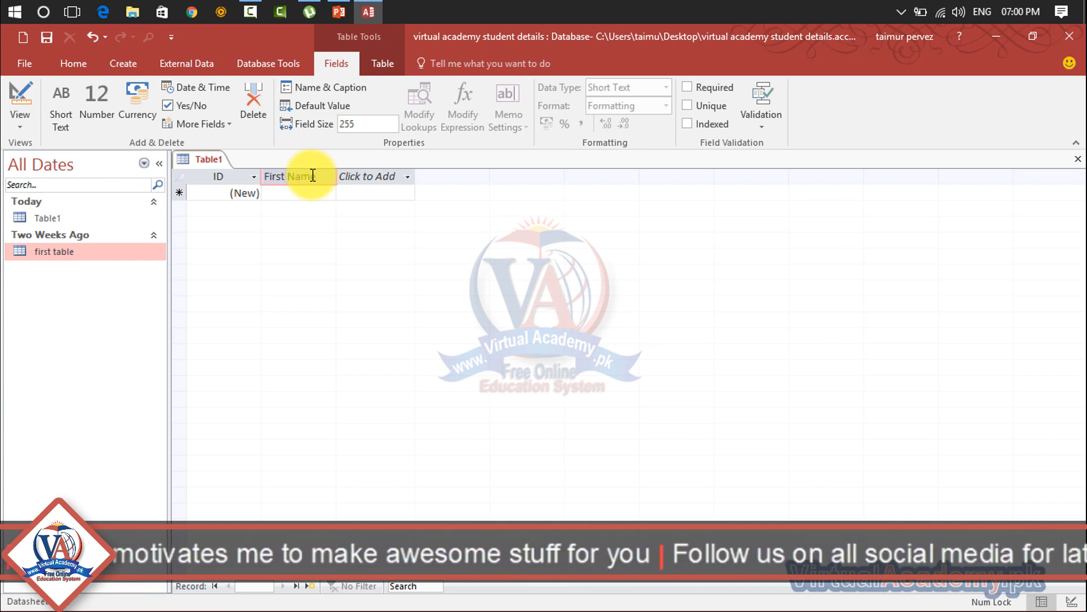
type("e")
key("Tab")
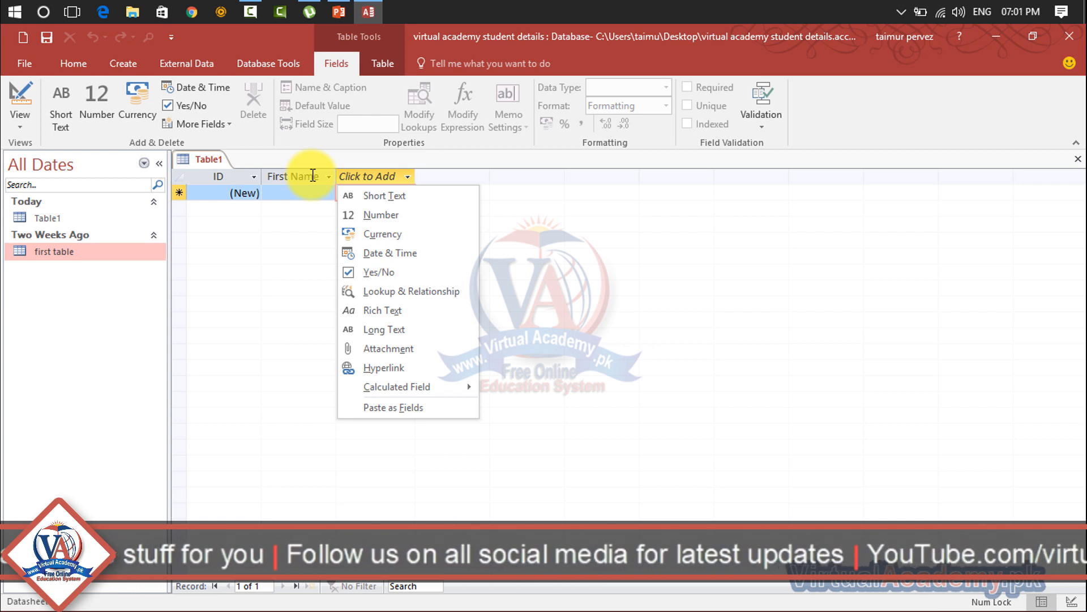
left_click(384, 193)
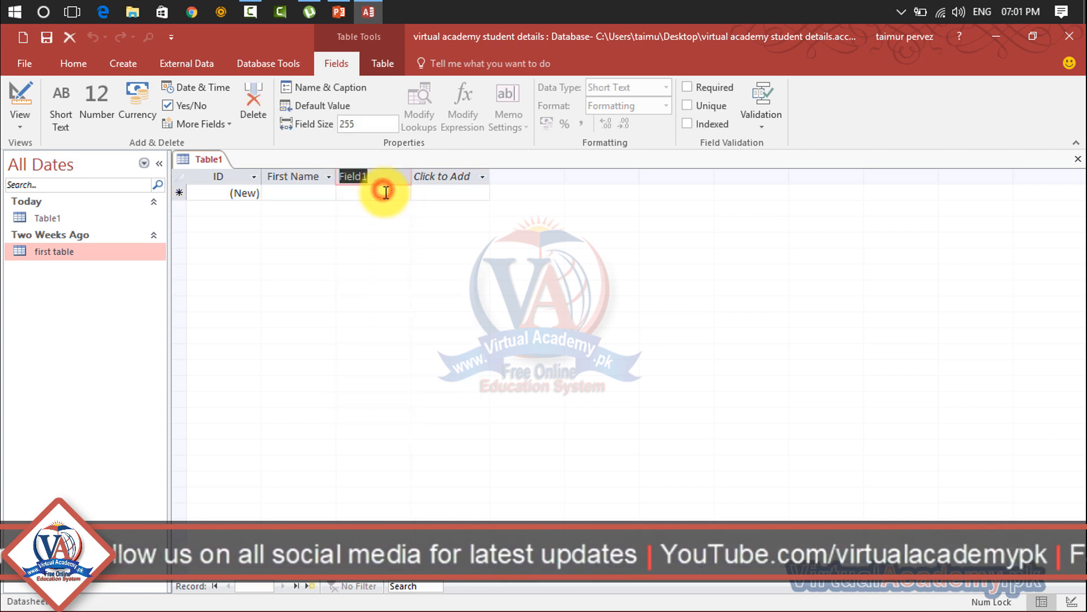
type("L")
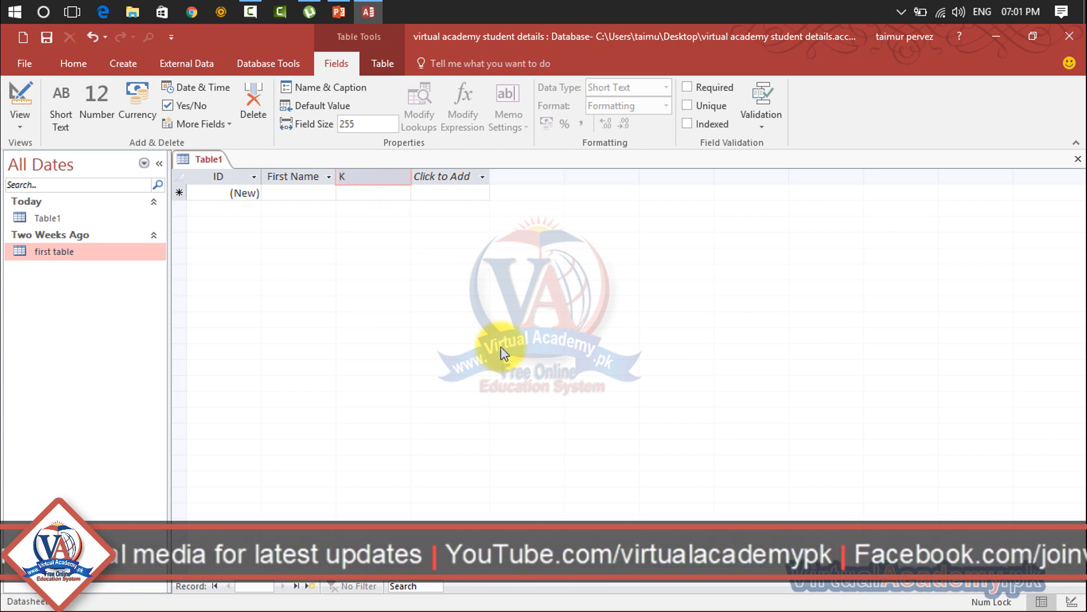
type("ast")
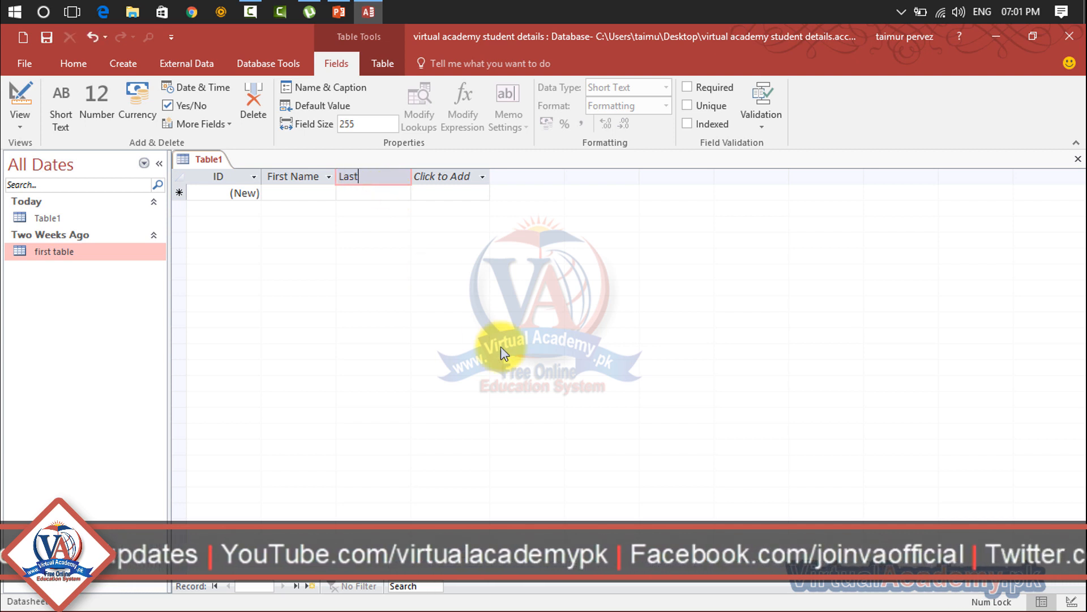
type(" Name")
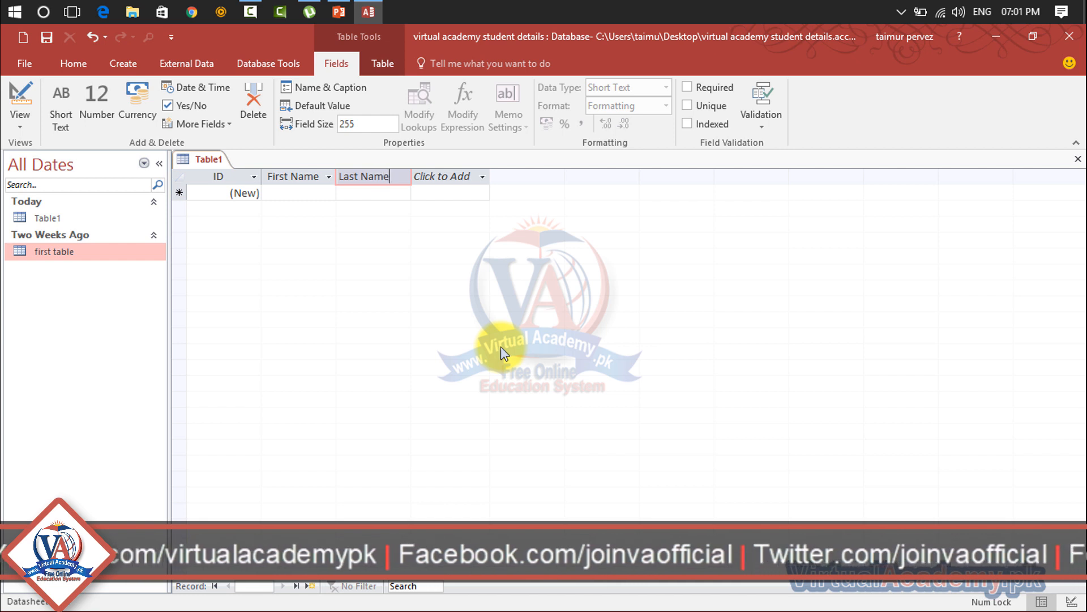
key("Tab")
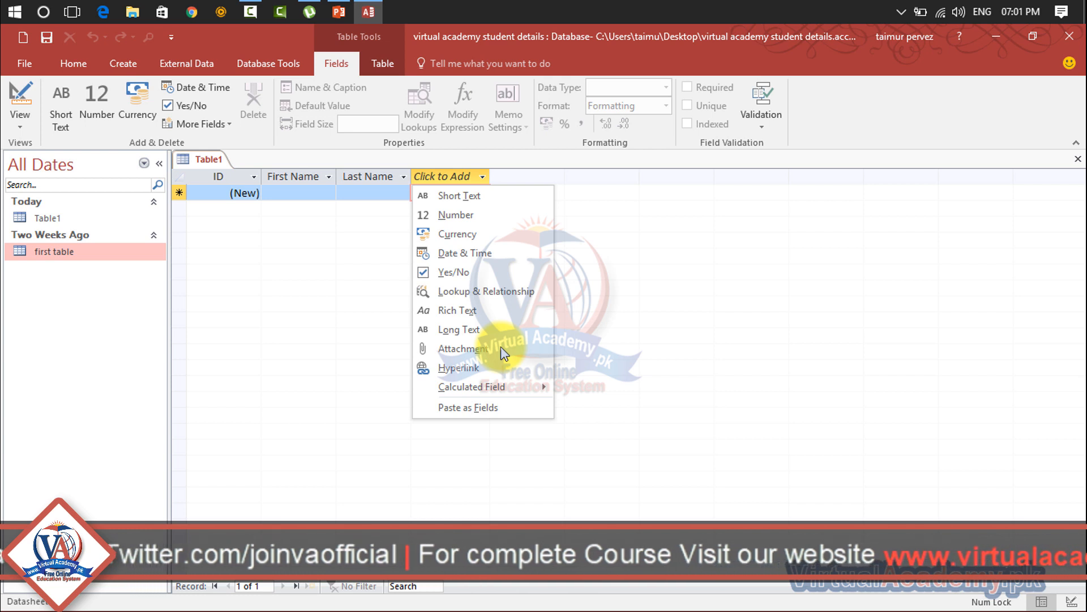
- Add Email address (Hyperlink), Date of Birth (Date & Time) and Contact No (Number) fields
key("h")
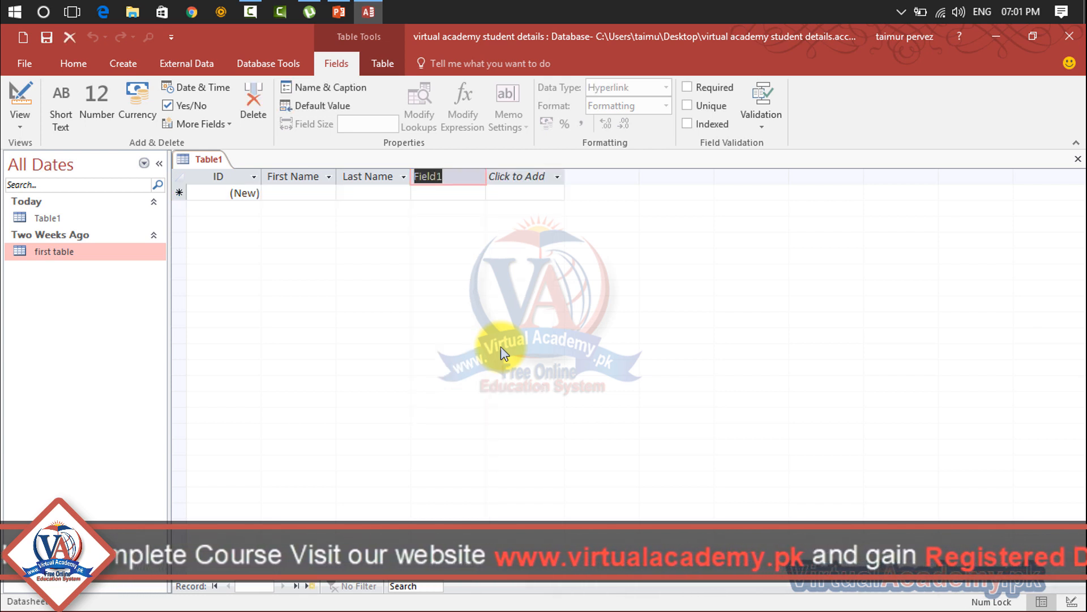
key("BackSpace")
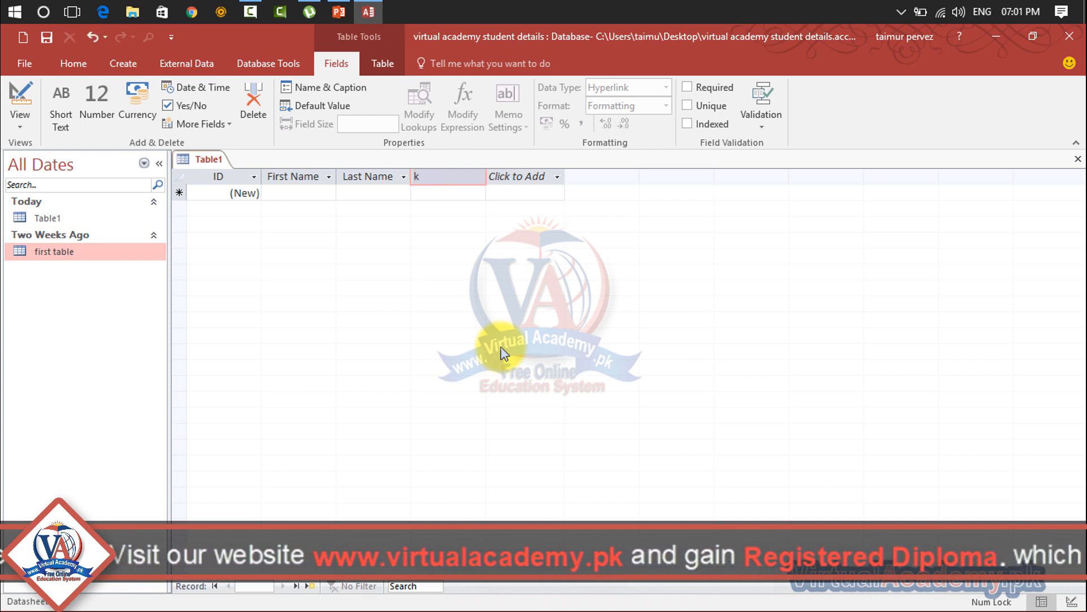
type("E")
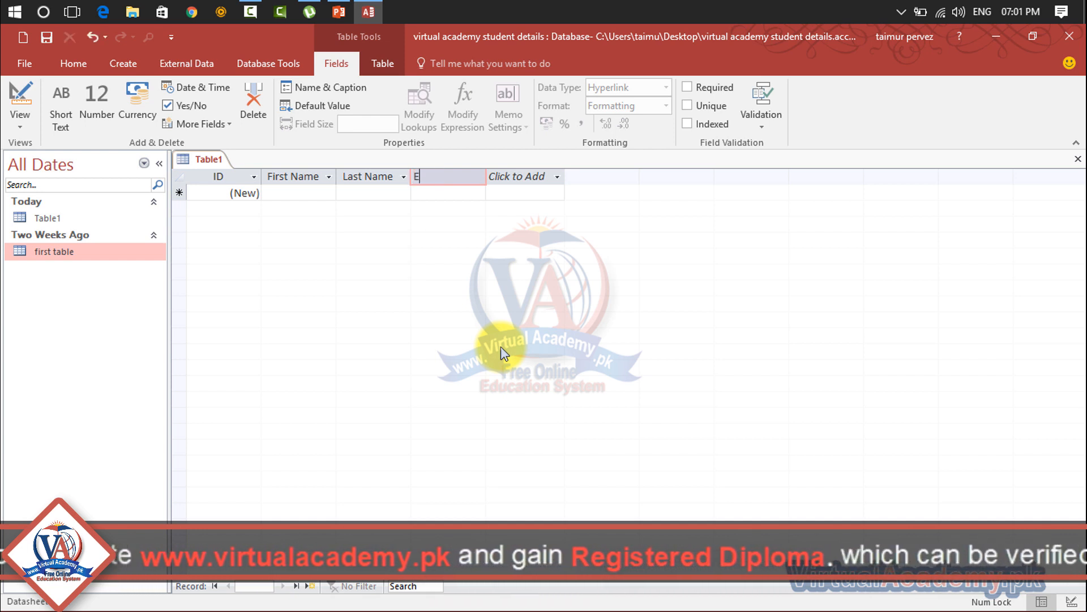
type("mail address")
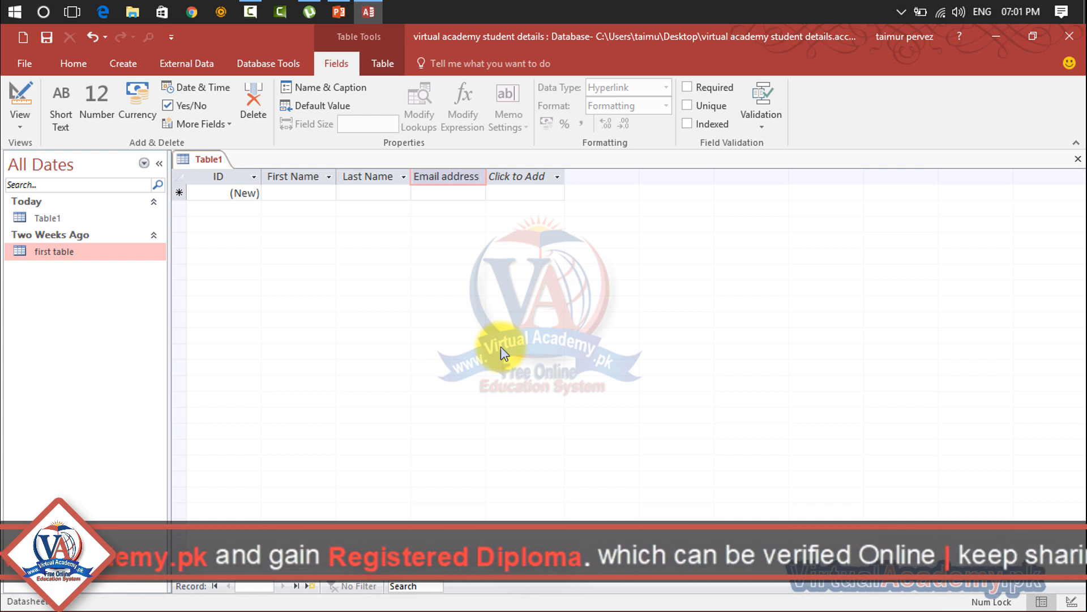
key("Return")
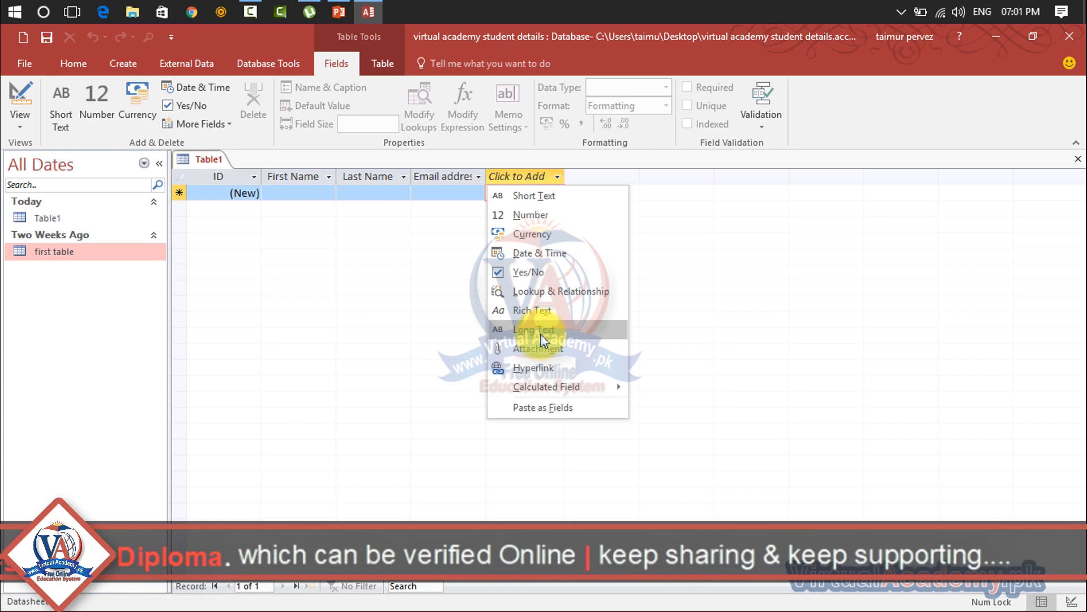
left_click(543, 256)
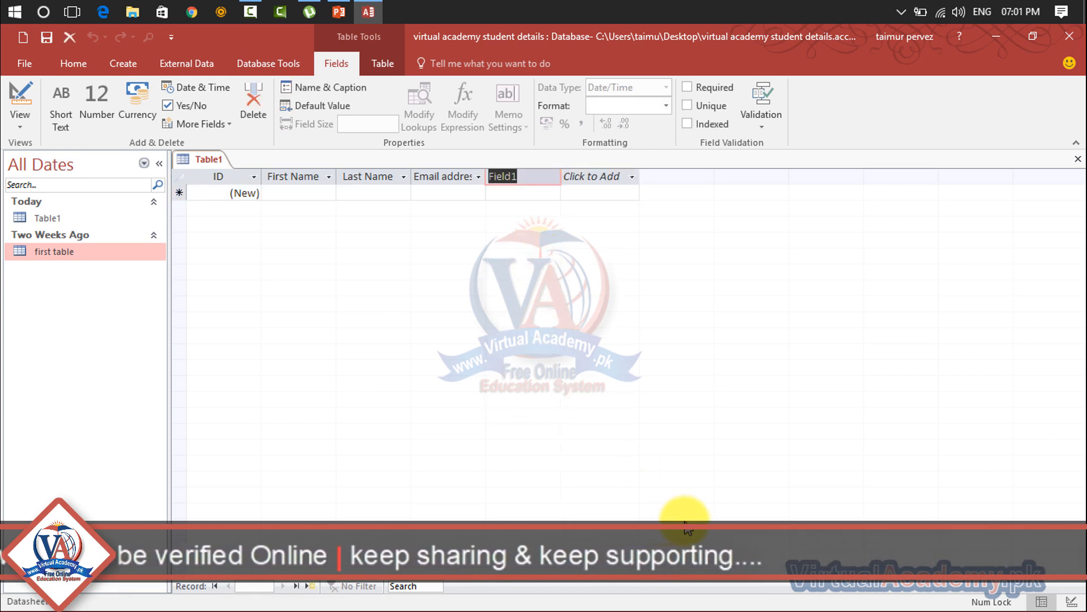
type("Date o")
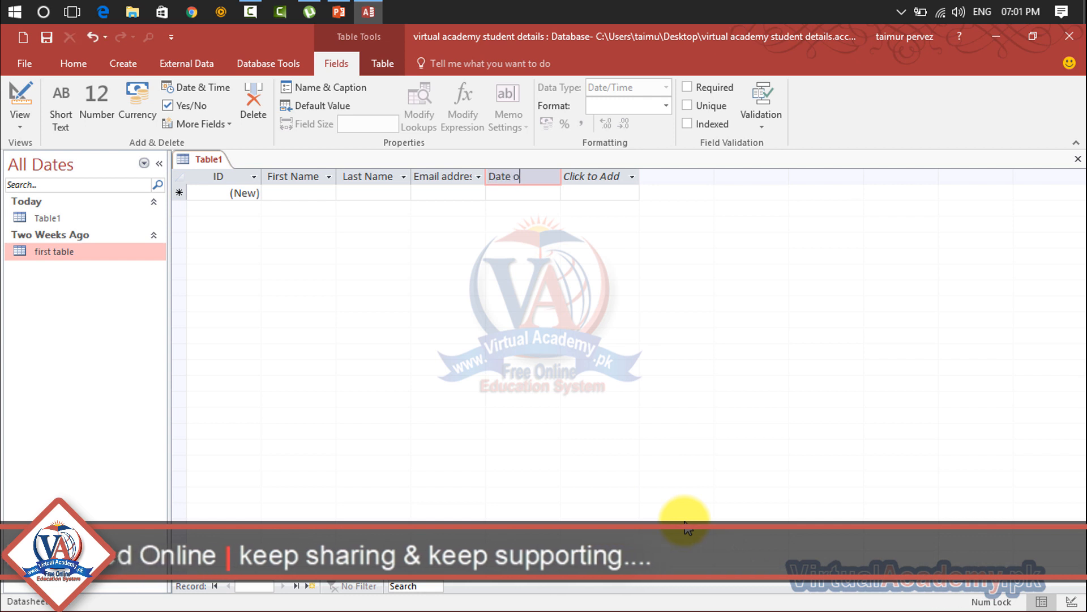
type("f Birth")
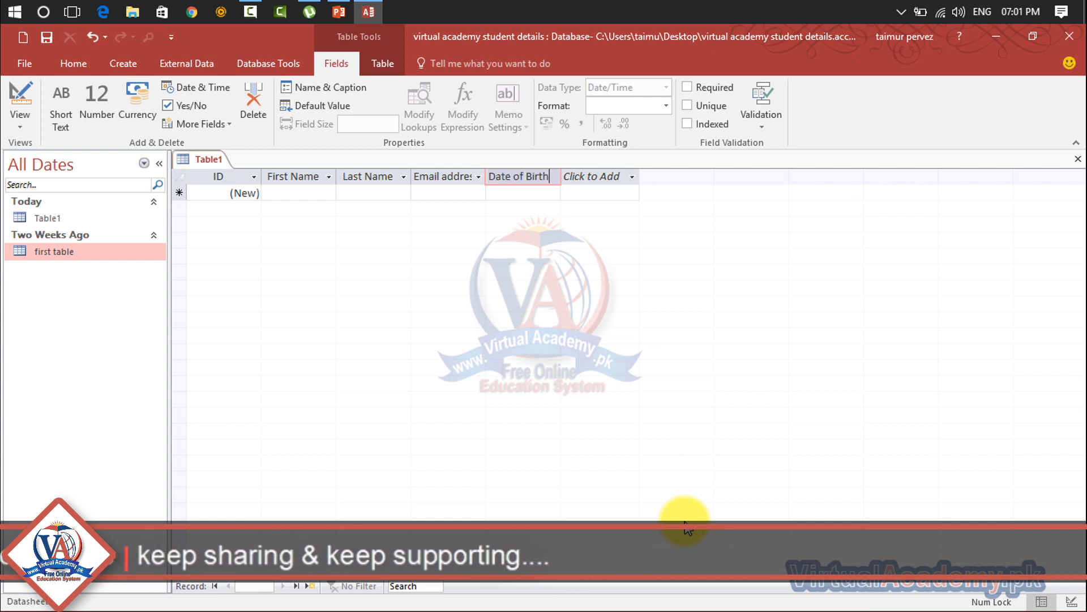
key("Return")
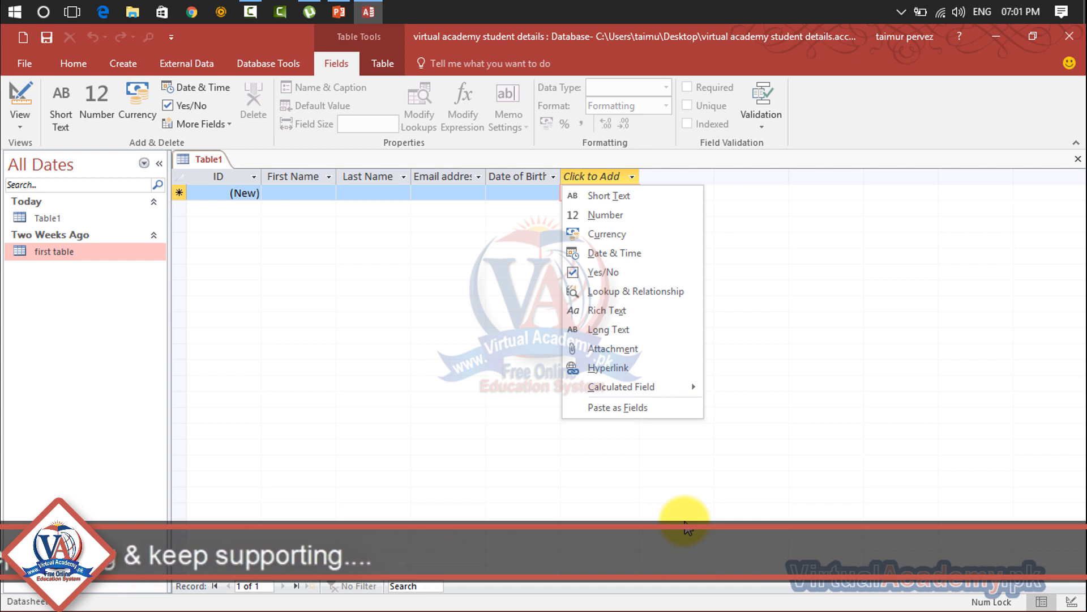
left_click(615, 213)
type("Co")
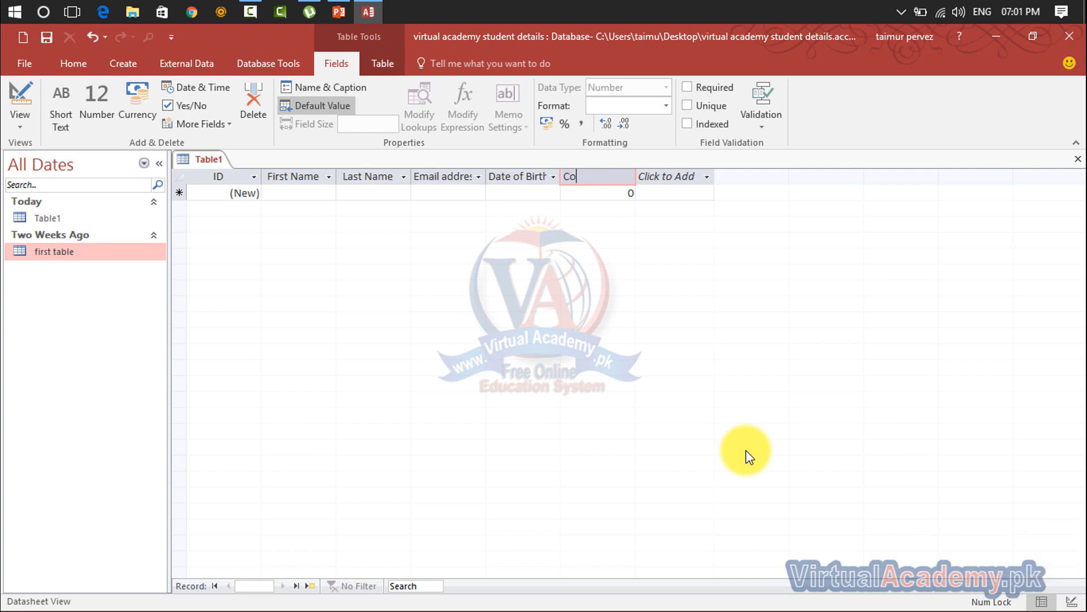
type("ntact No")
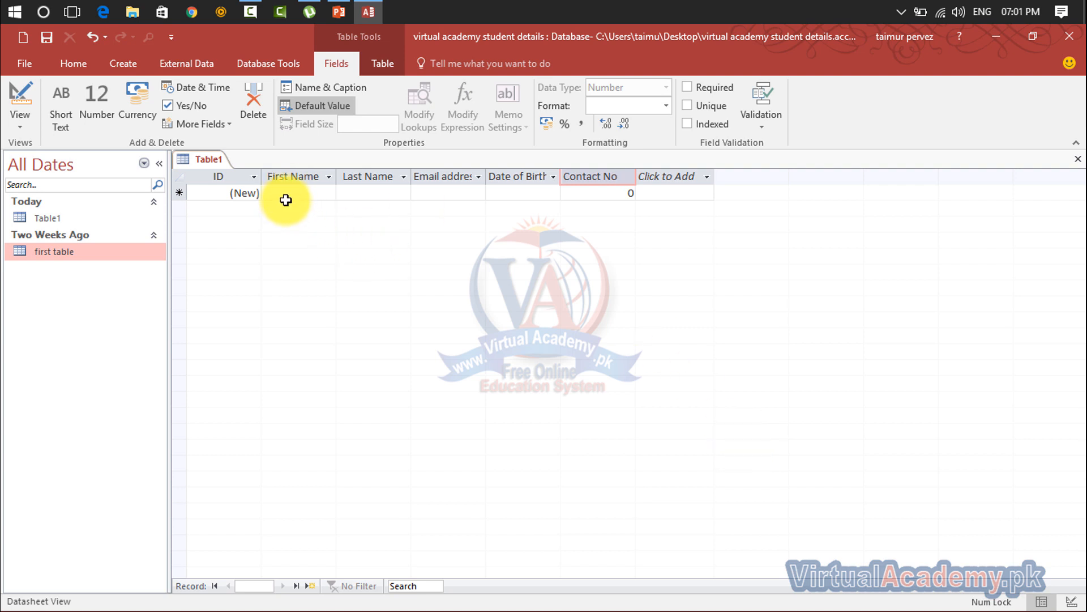
- Enter the first student's first name, last name and e-mail address in a new record
left_click(242, 192)
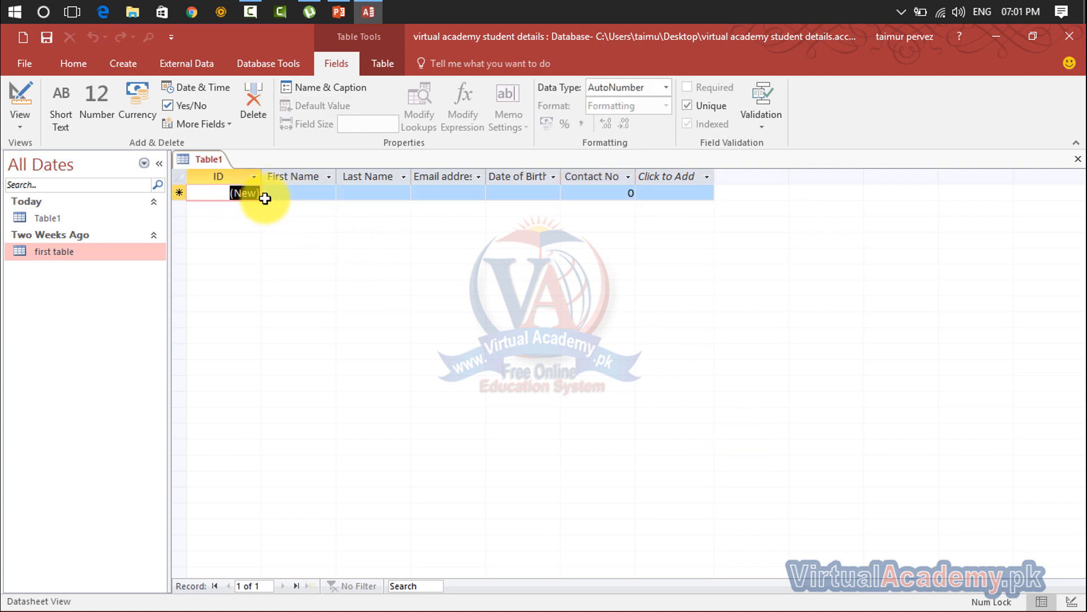
left_click(275, 196)
left_click(251, 198)
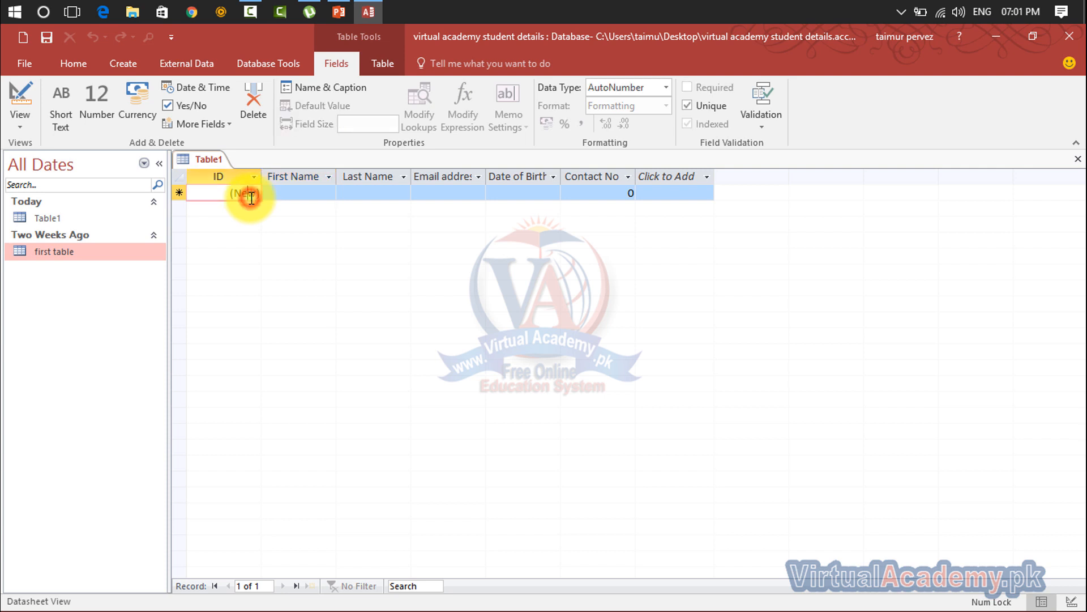
left_click(283, 197)
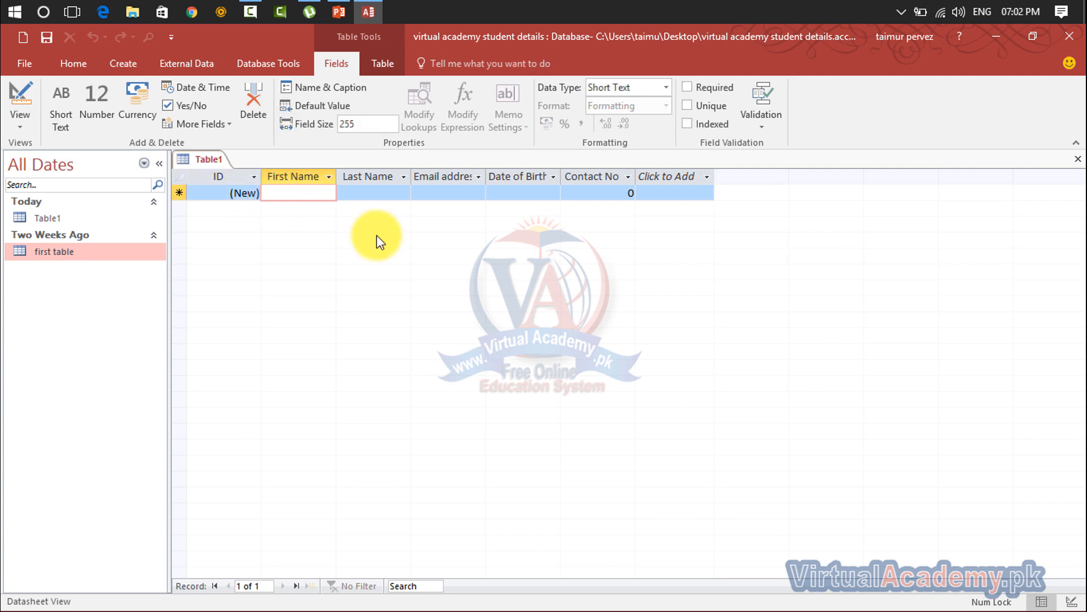
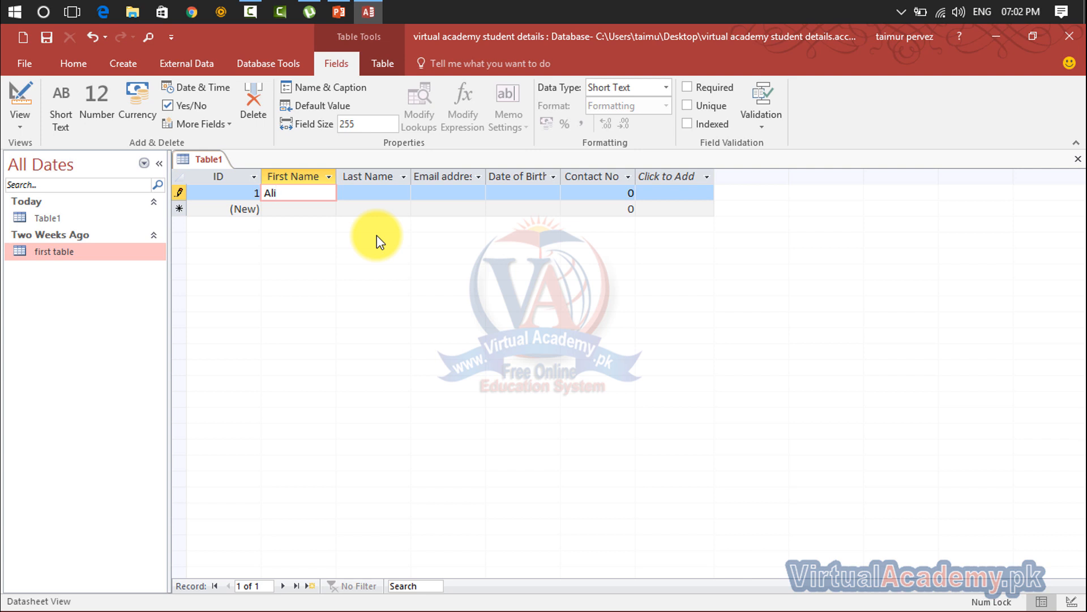
key("Tab")
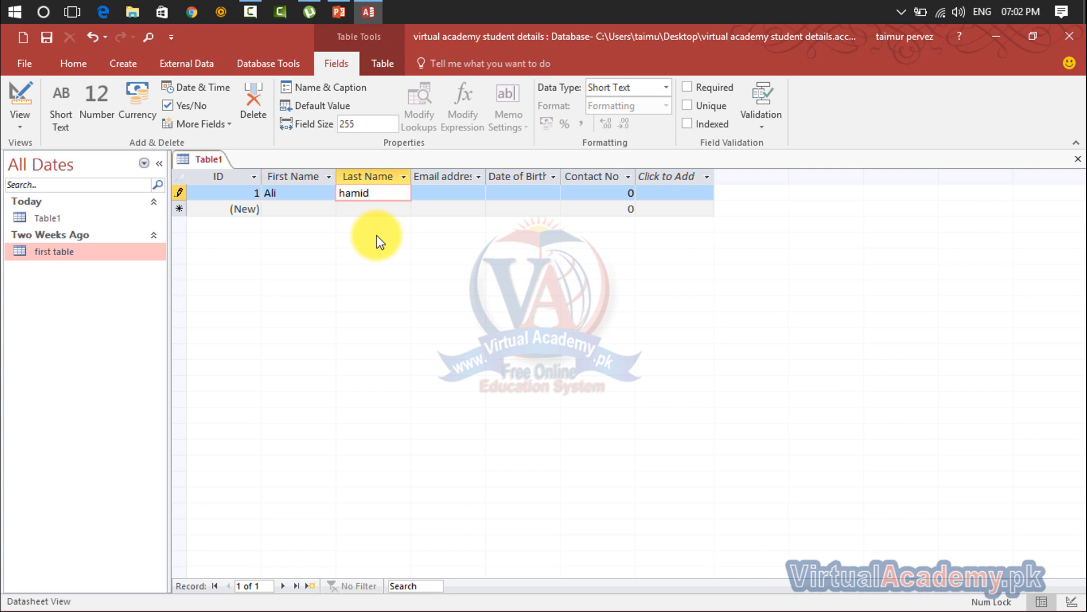
key("Tab")
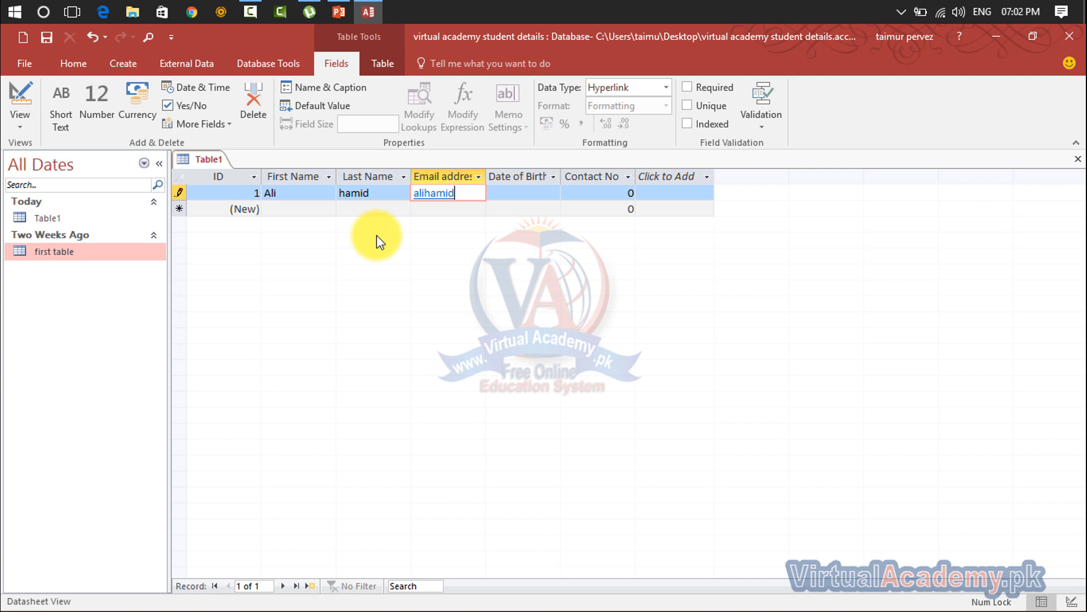
key("Tab")
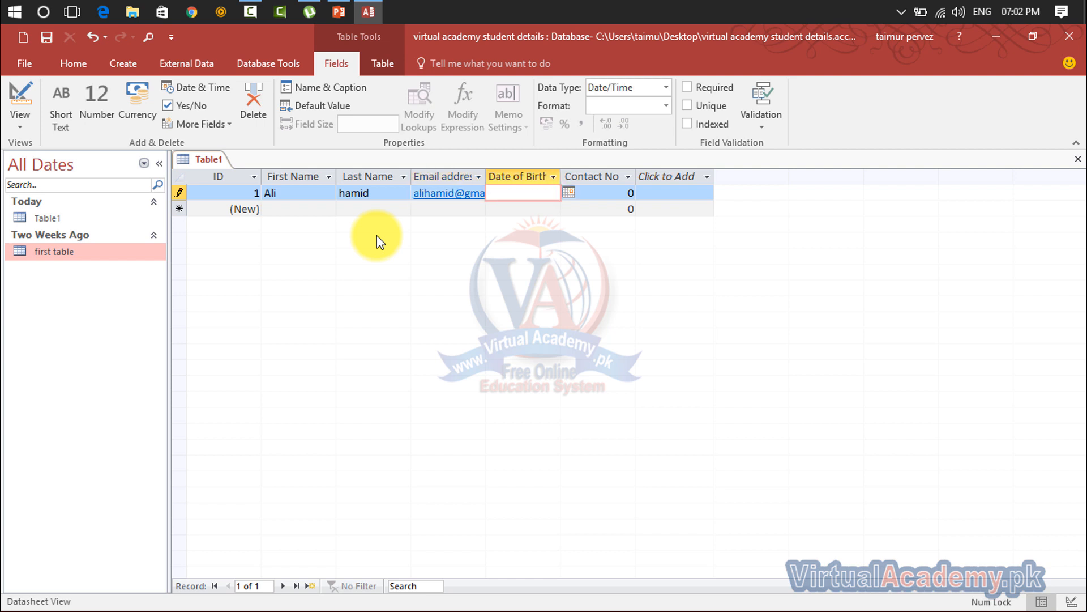
left_click(569, 192)
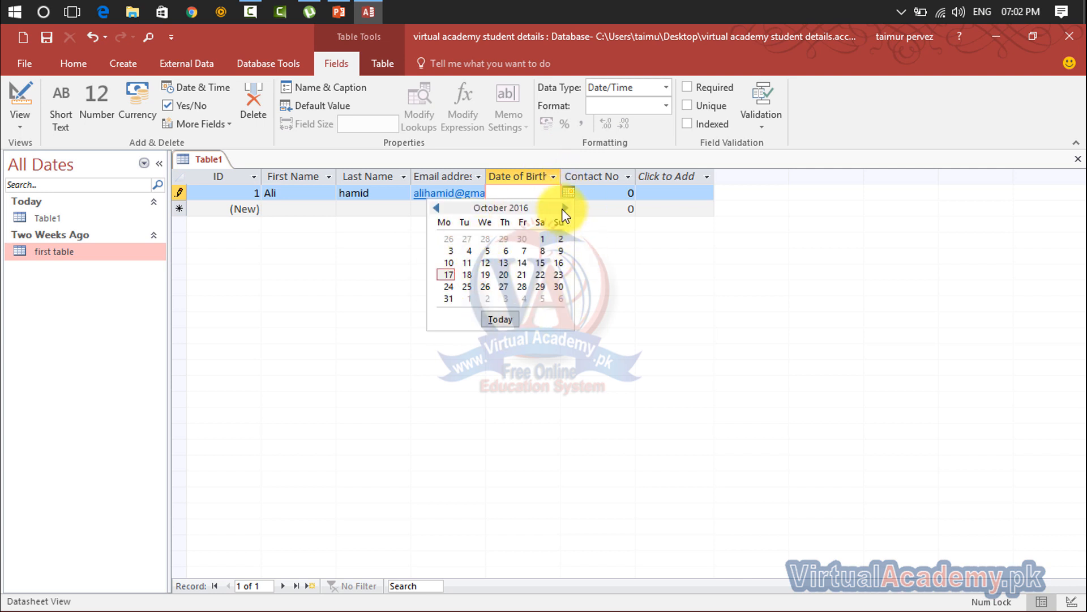
left_click(438, 209)
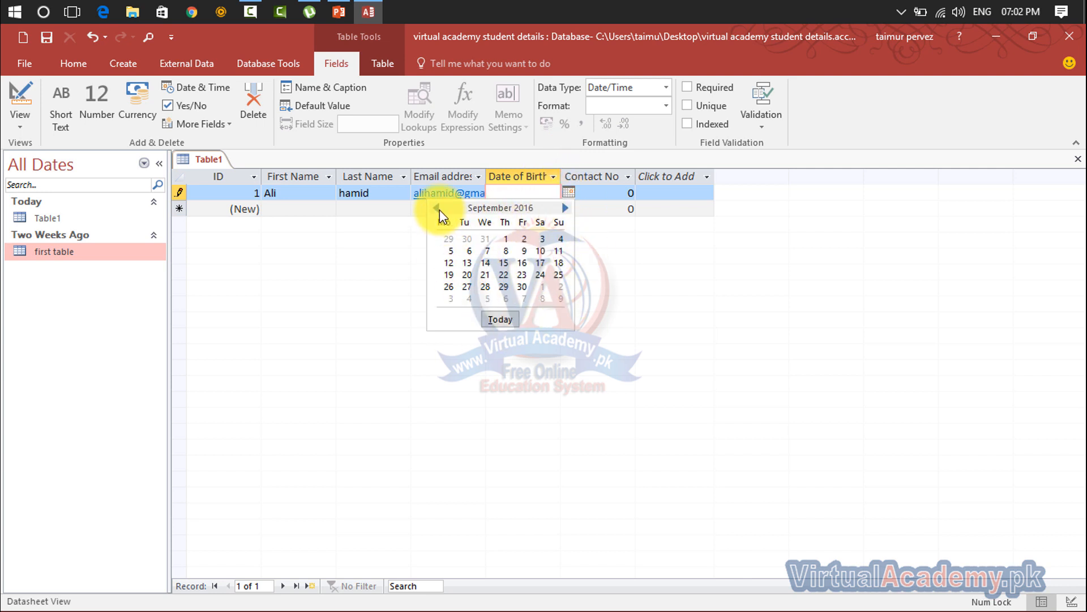
left_click(438, 208)
left_click(438, 208)
left_click(438, 208)
left_click(439, 209)
left_click(438, 208)
left_click(438, 208)
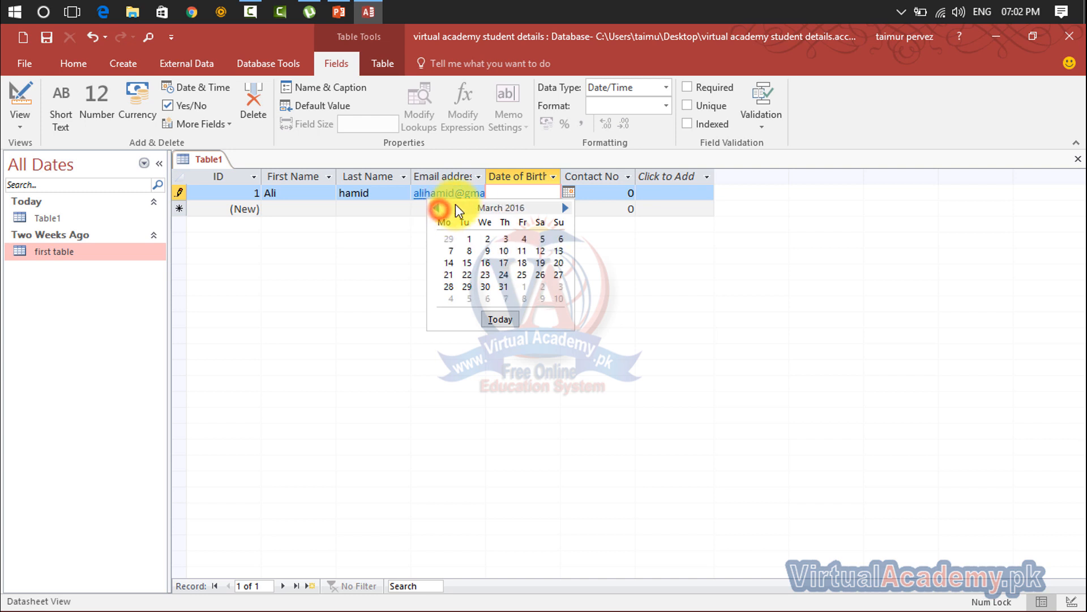
left_click(503, 192)
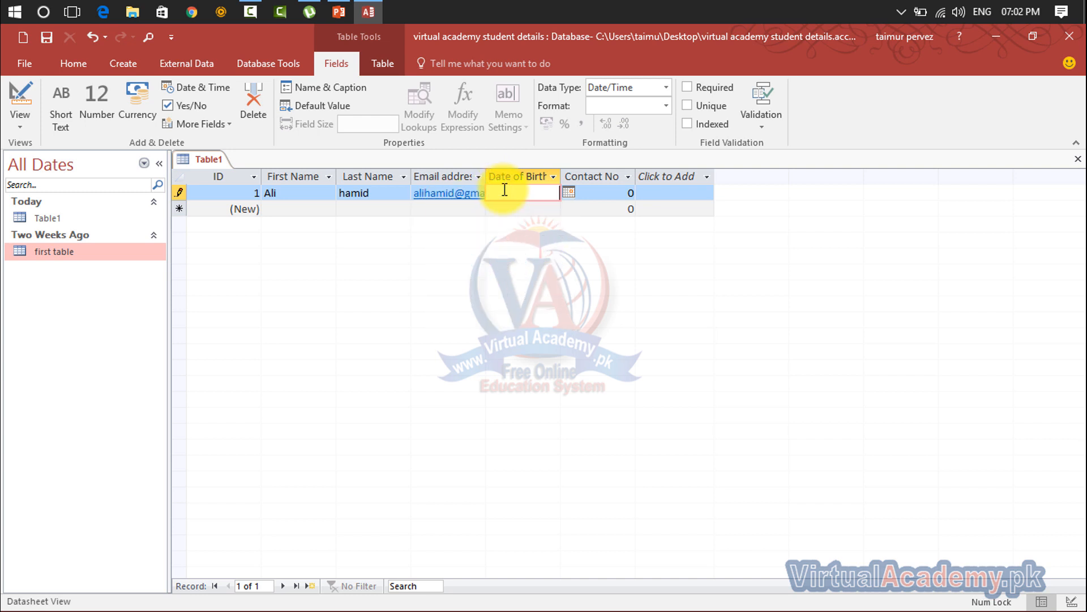
type("12/05/1990")
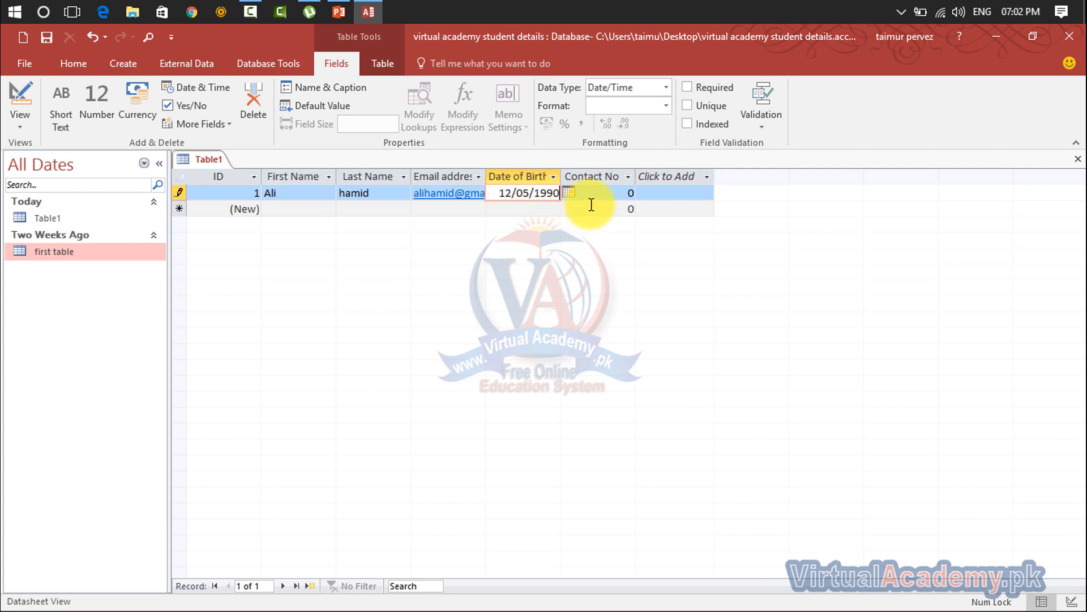
left_click(601, 197)
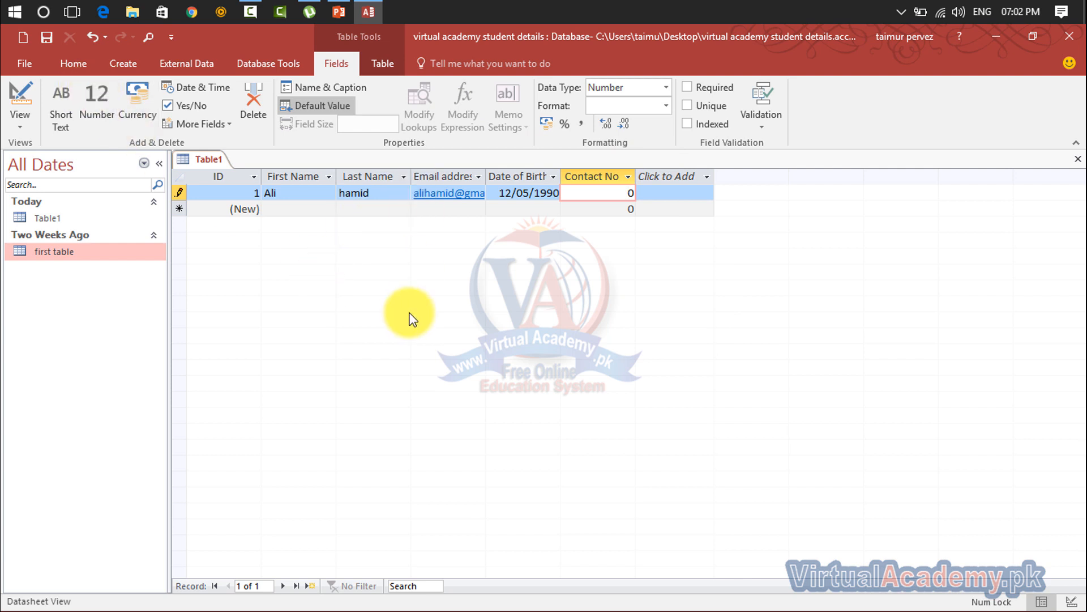
key("Return")
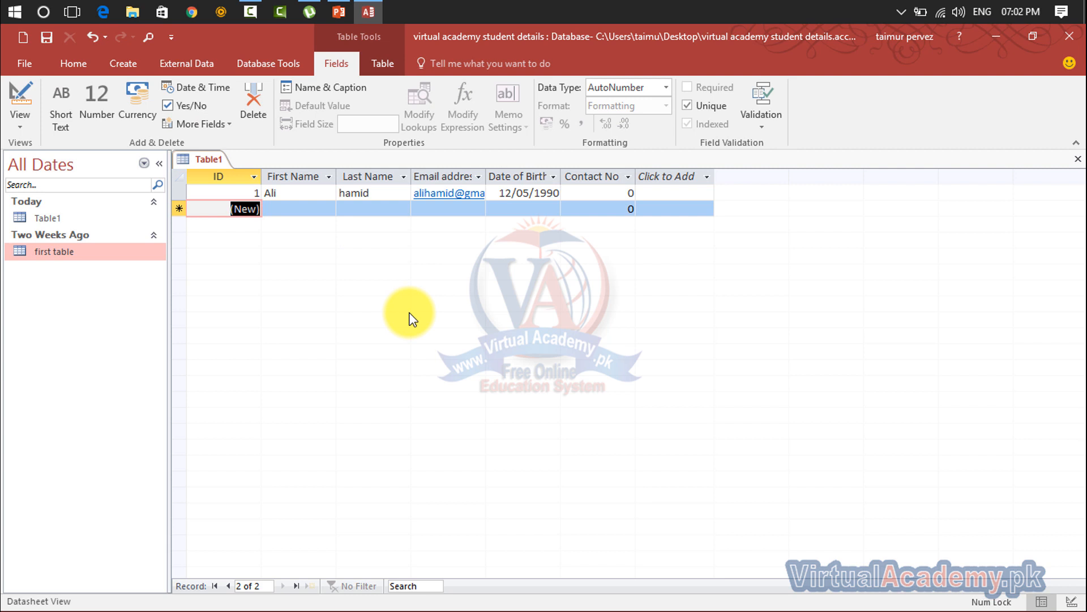
- Start a second record by entering the student's first name
key("Return")
type("umer")
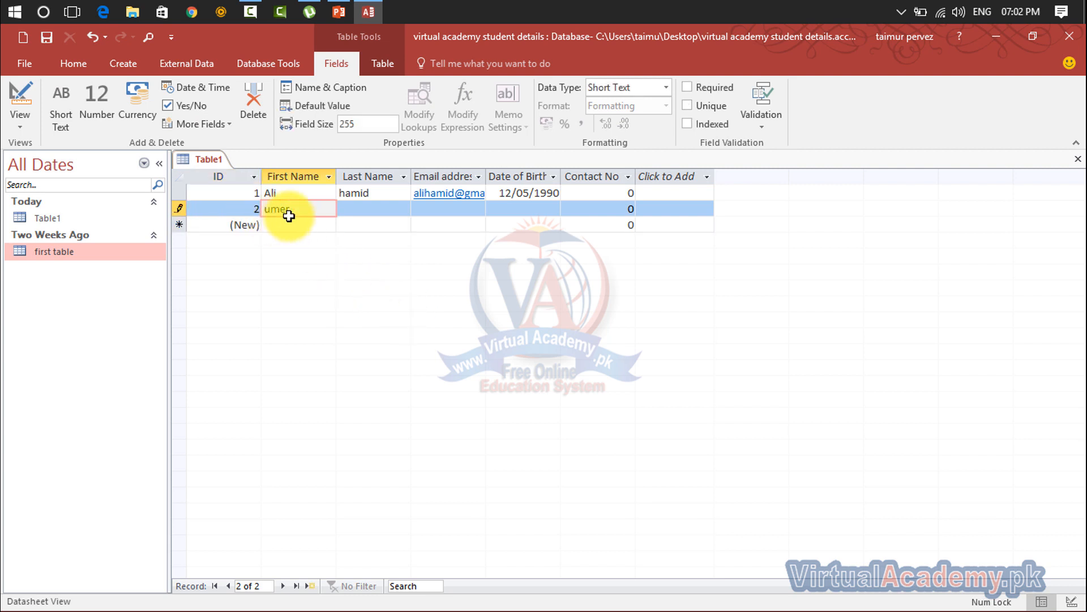
left_click(364, 209)
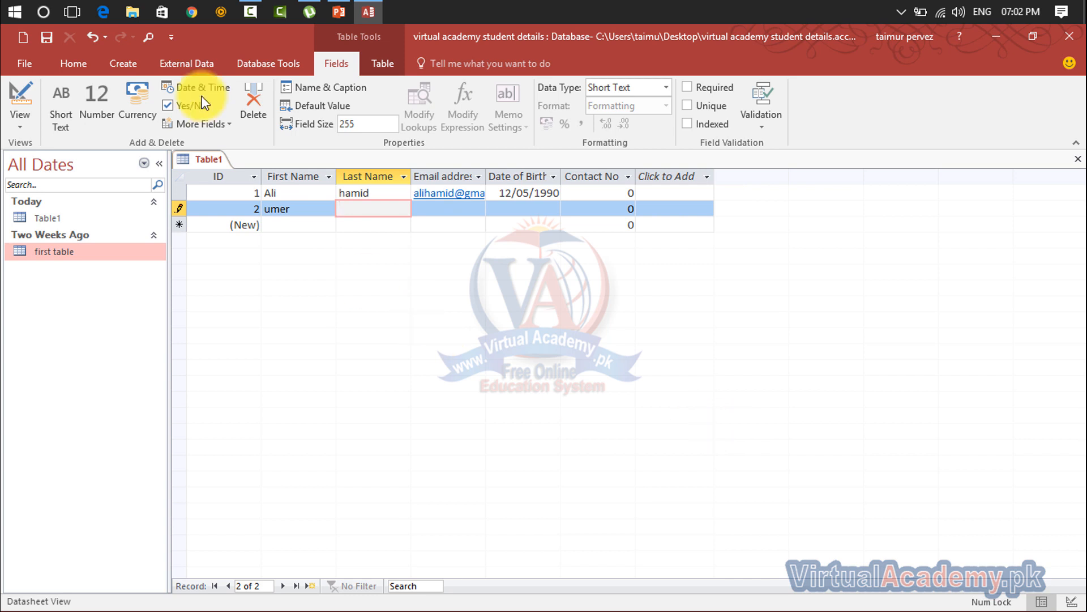
- Bring up the View dropdown on the Home tab
left_click(120, 65)
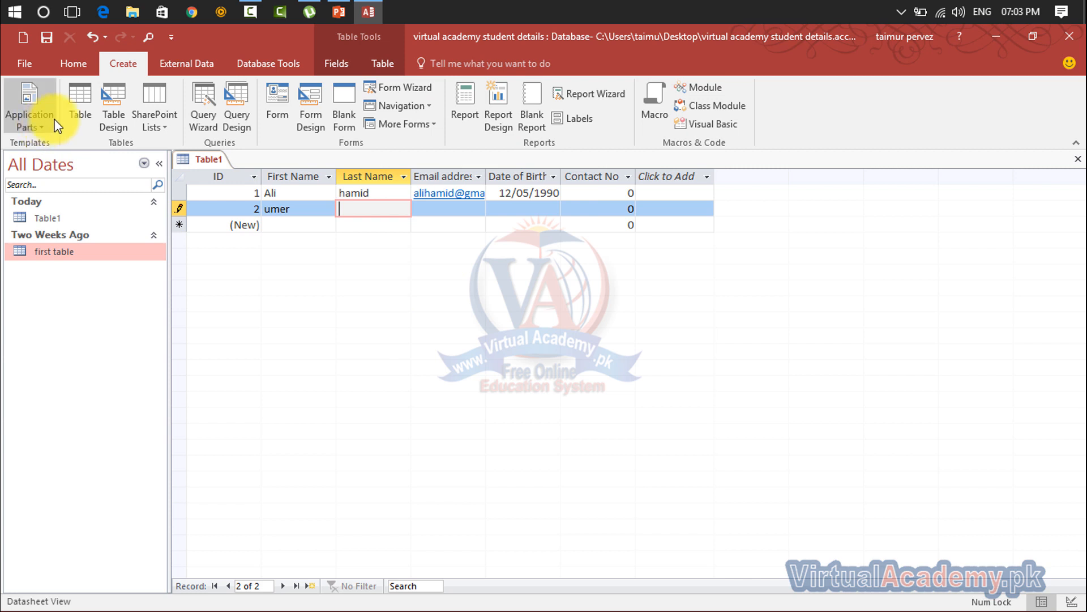
left_click(59, 59)
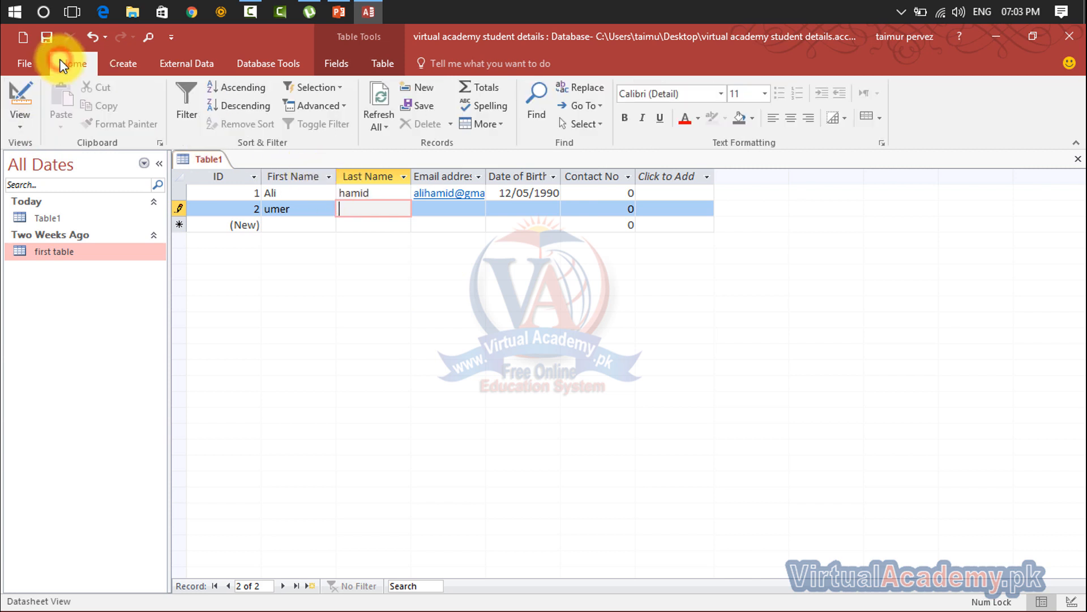
left_click(23, 117)
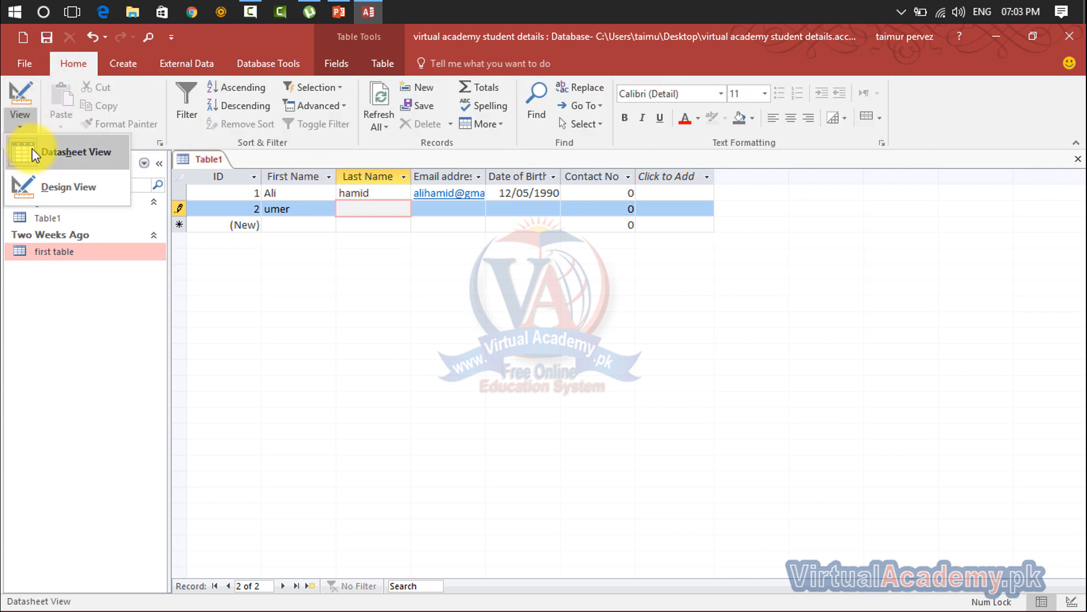
- Switch to Design View saving as Table1, and review the ID field's AutoNumber type
left_click(69, 184)
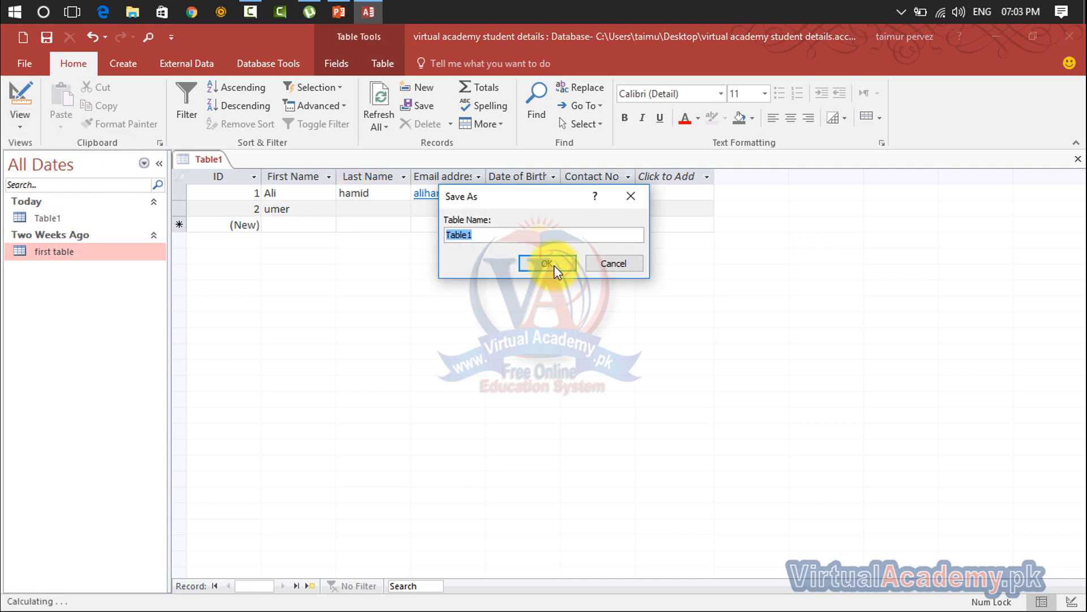
left_click(554, 265)
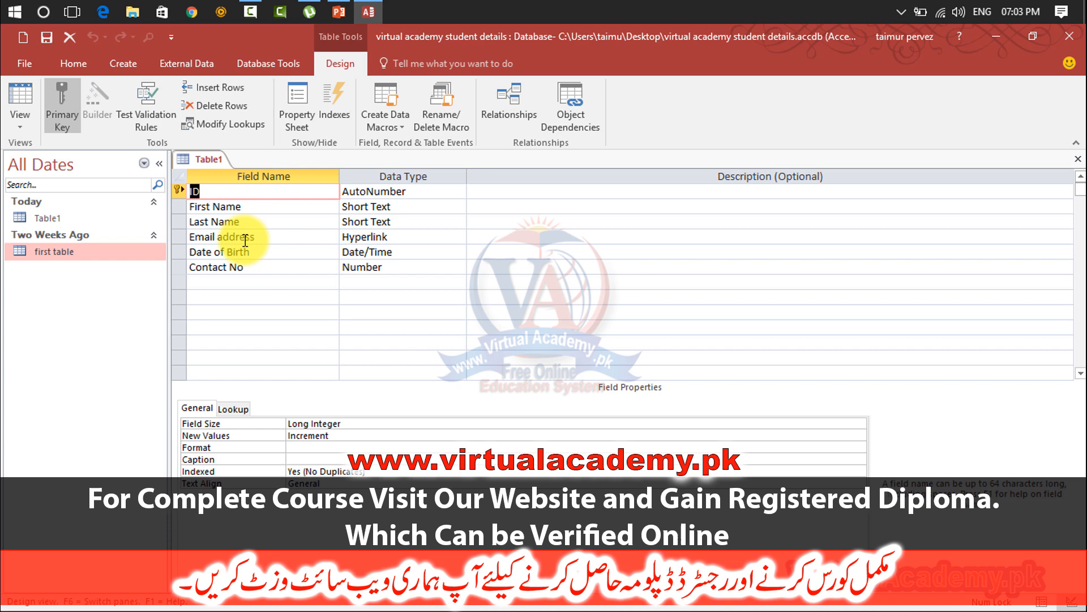
left_click(405, 192)
left_click(242, 190)
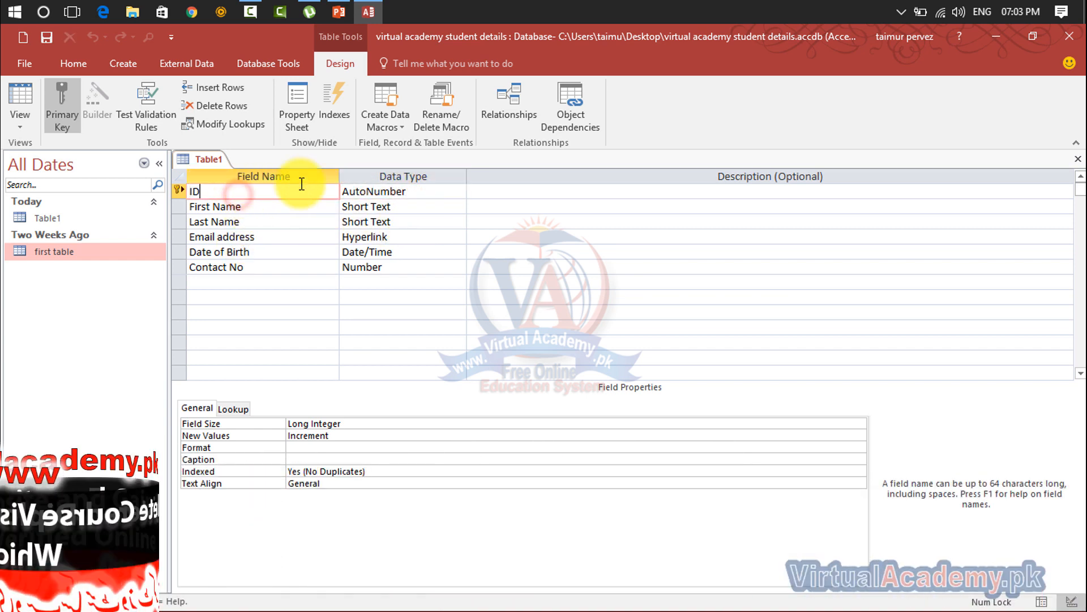
left_click(434, 188)
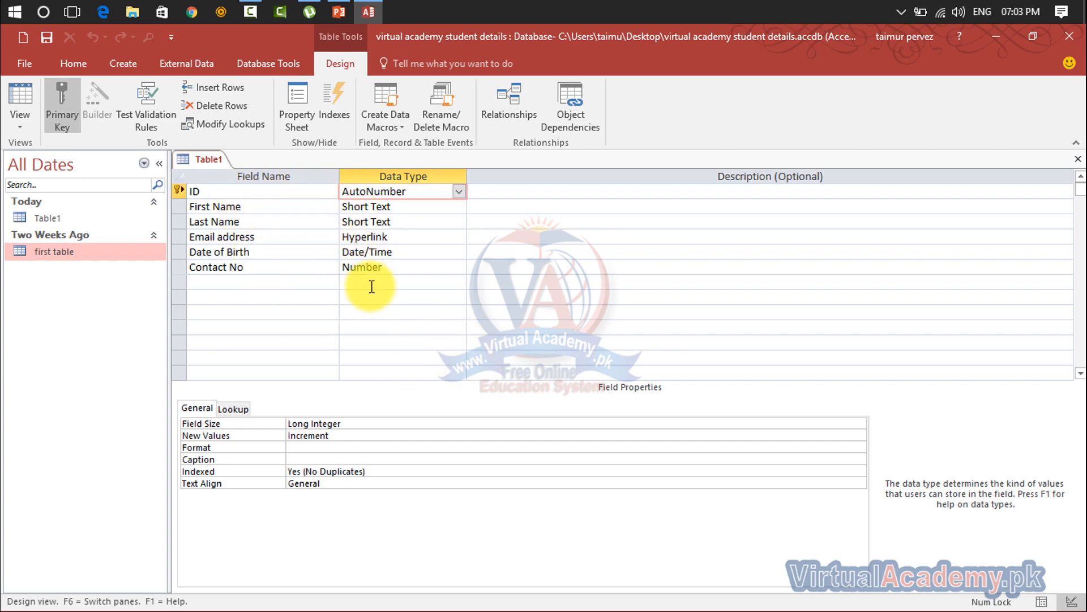
left_click(112, 63)
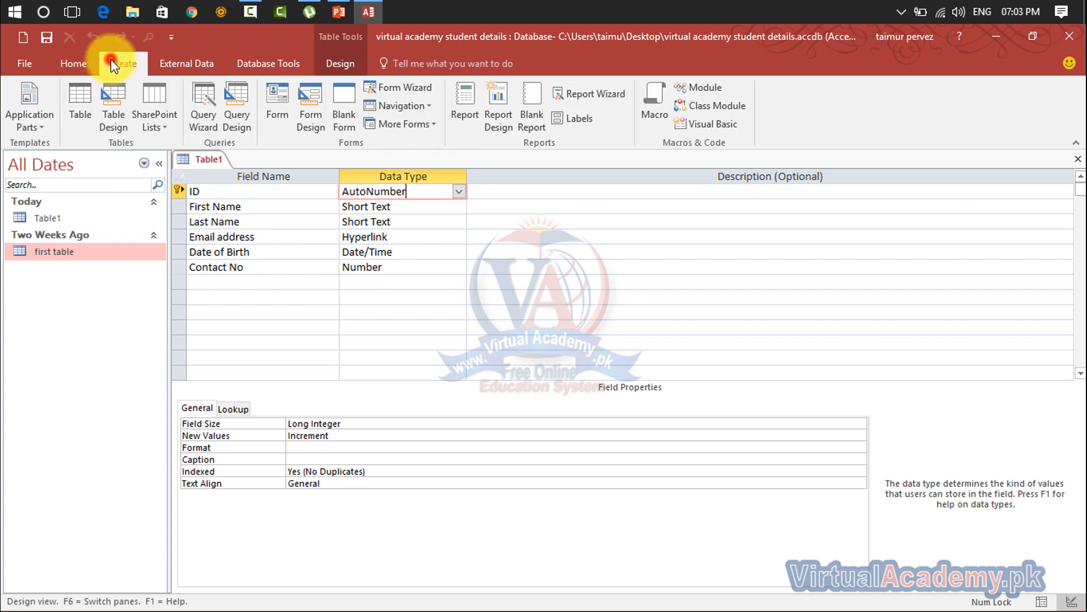
- Start a new Table Design with a Student ID field of type AutoNumber
left_click(111, 104)
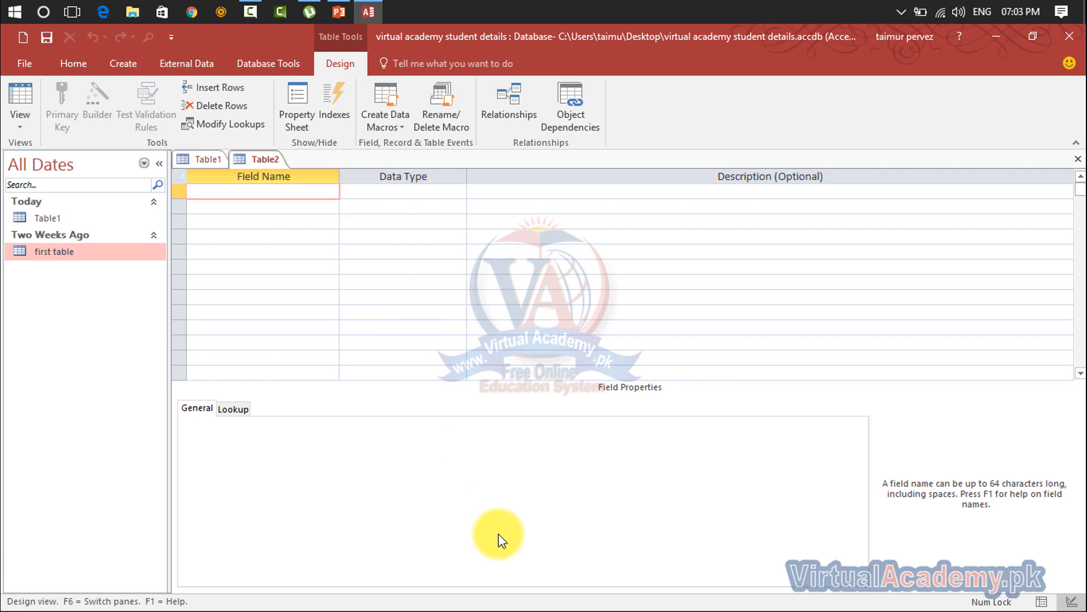
type("Student ID")
key("Tab")
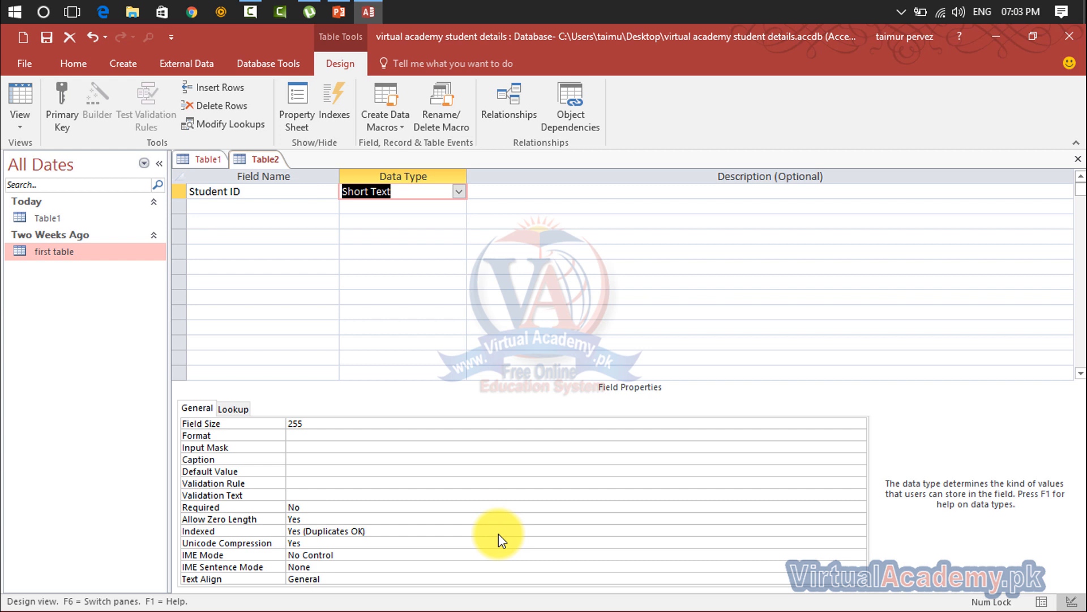
type("autoNumber")
key("Tab")
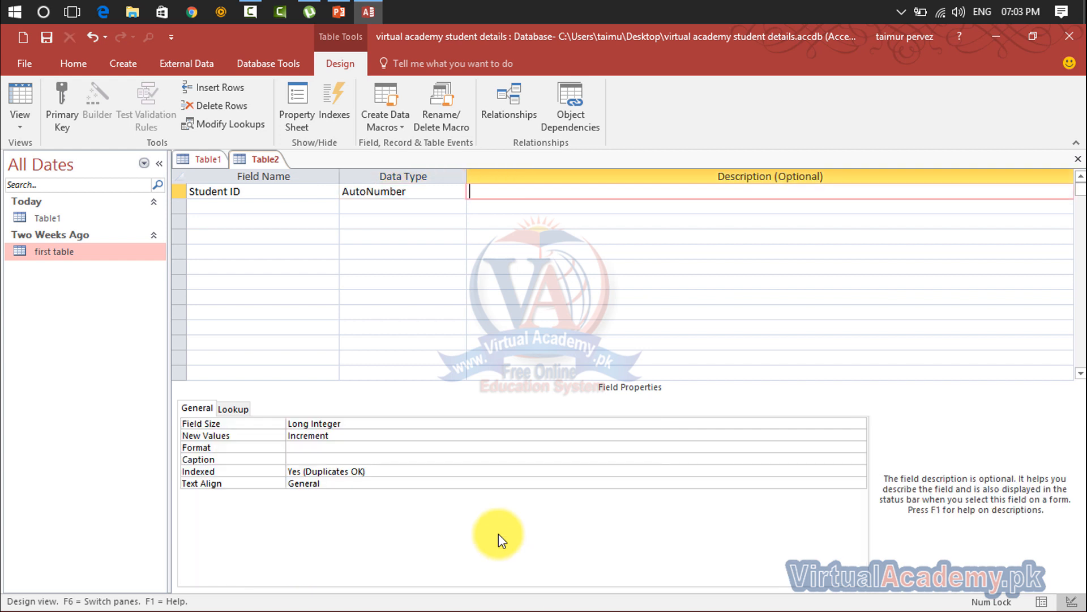
key("Tab")
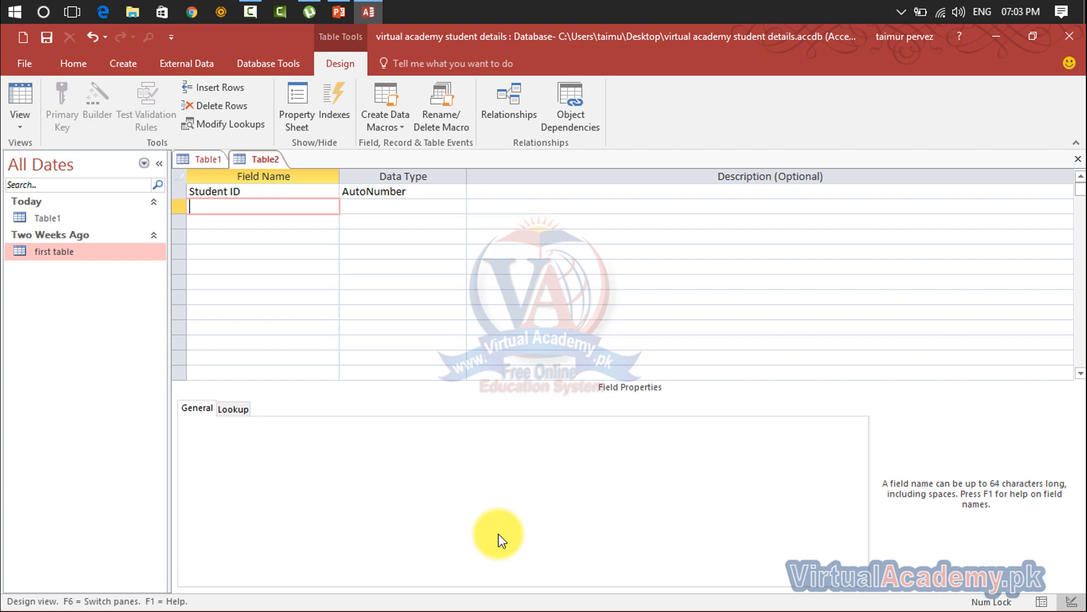
- Add First Name and Last Name as Short Text, then a Date of Birth field
type("First Name")
key("Tab")
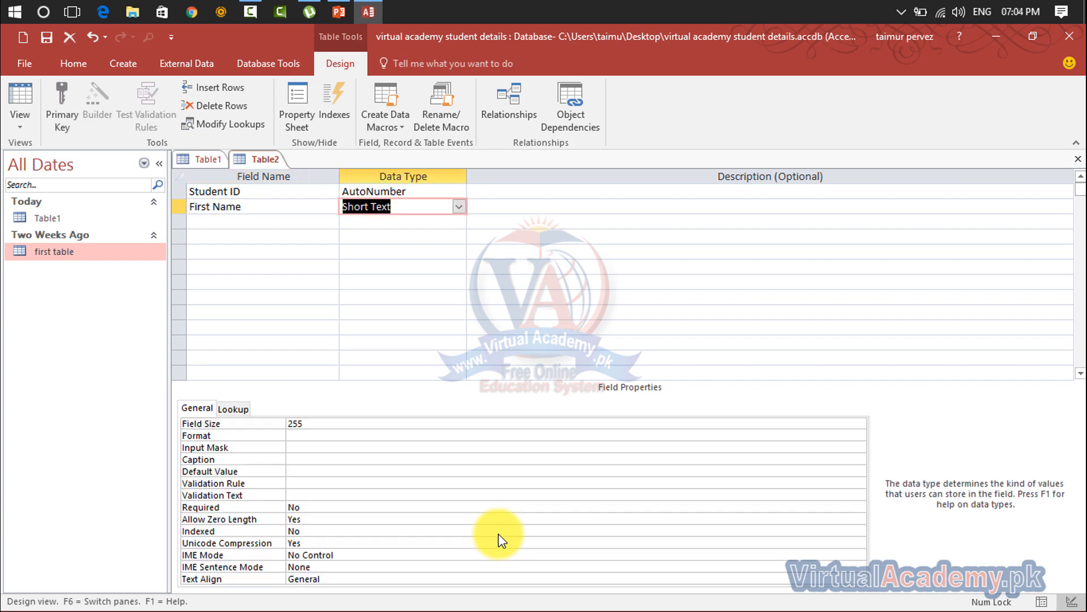
key("Tab")
key("Tab")
key("Caps_Lock")
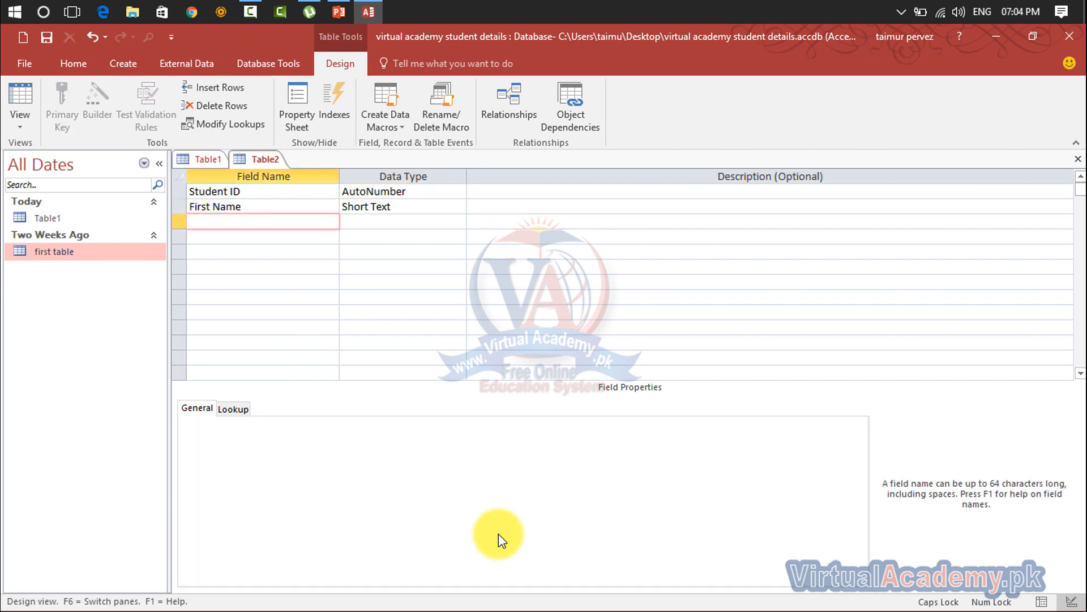
key("Caps_Lock")
type("Last Name")
key("Tab")
key("Tab")
key("Tab")
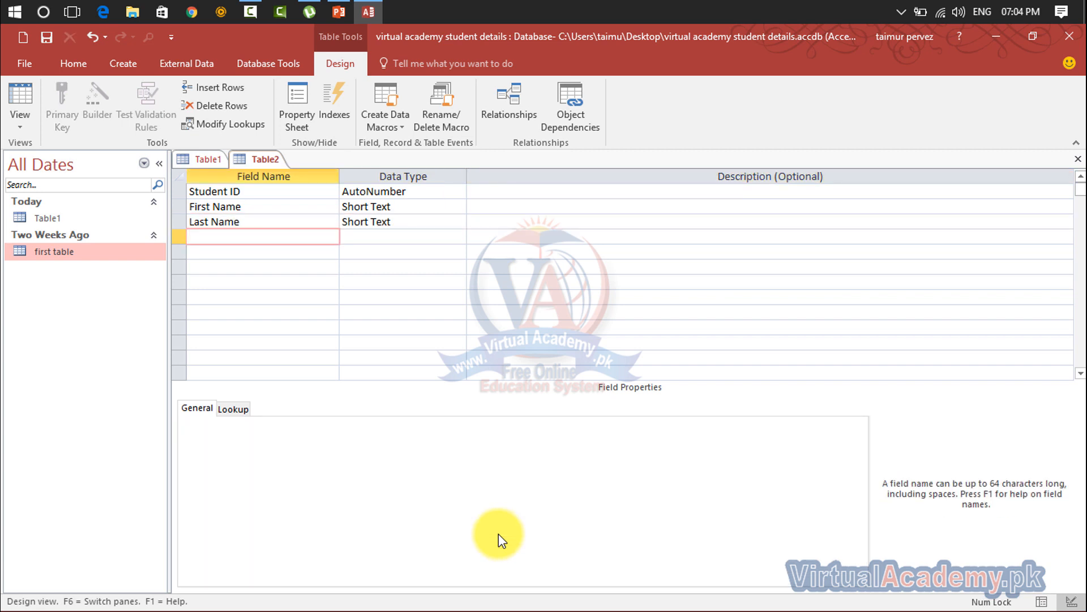
type("Date of Birth")
key("Tab")
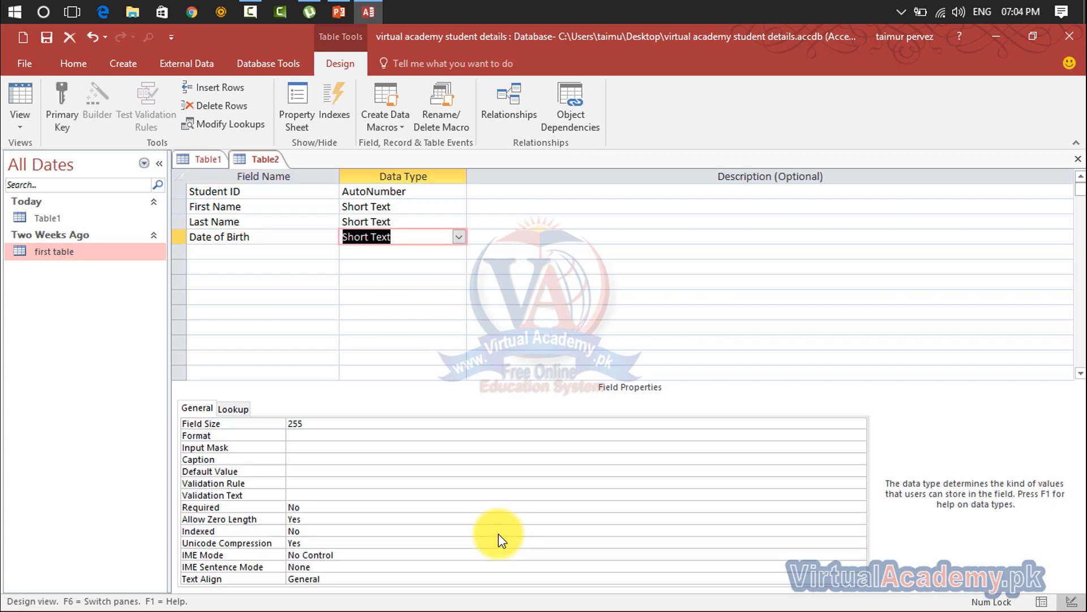
- Set Date of Birth's data type to Date/Time and start a new row below it
left_click(458, 238)
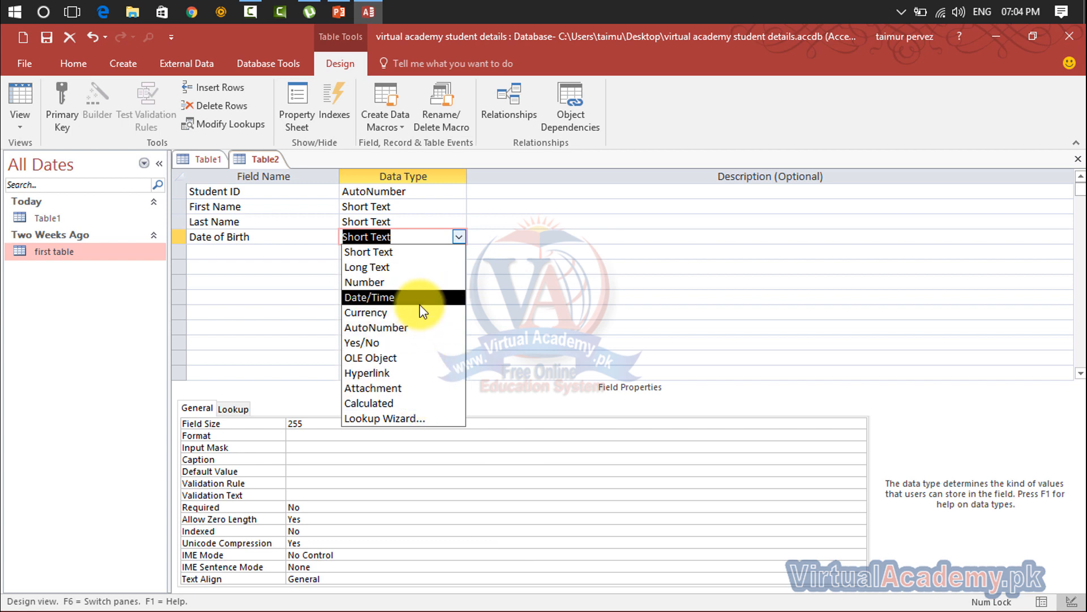
left_click(396, 297)
left_click(224, 253)
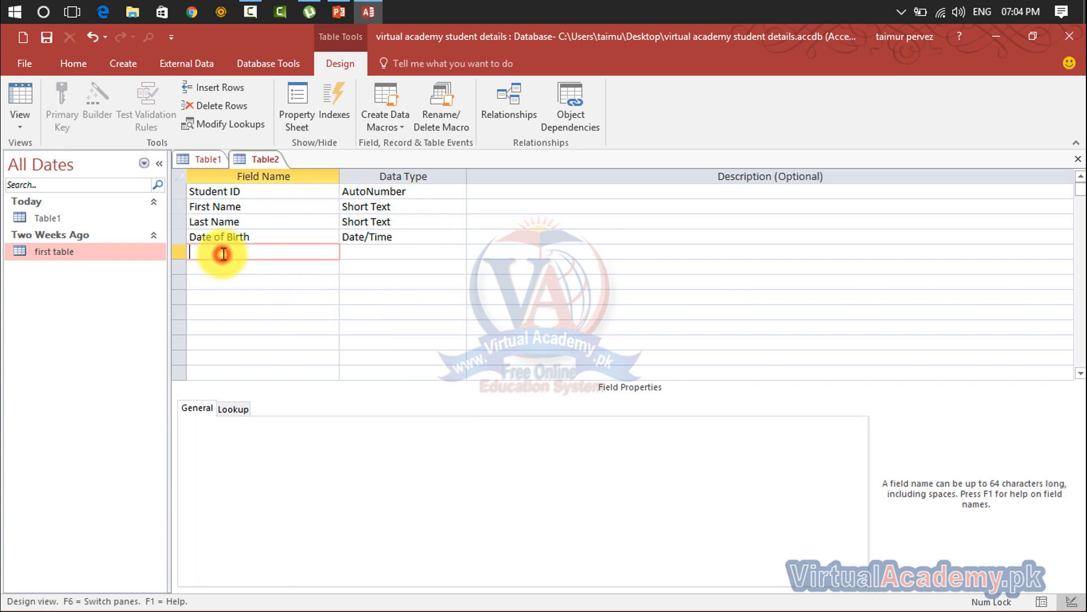
left_click(408, 252)
left_click(458, 252)
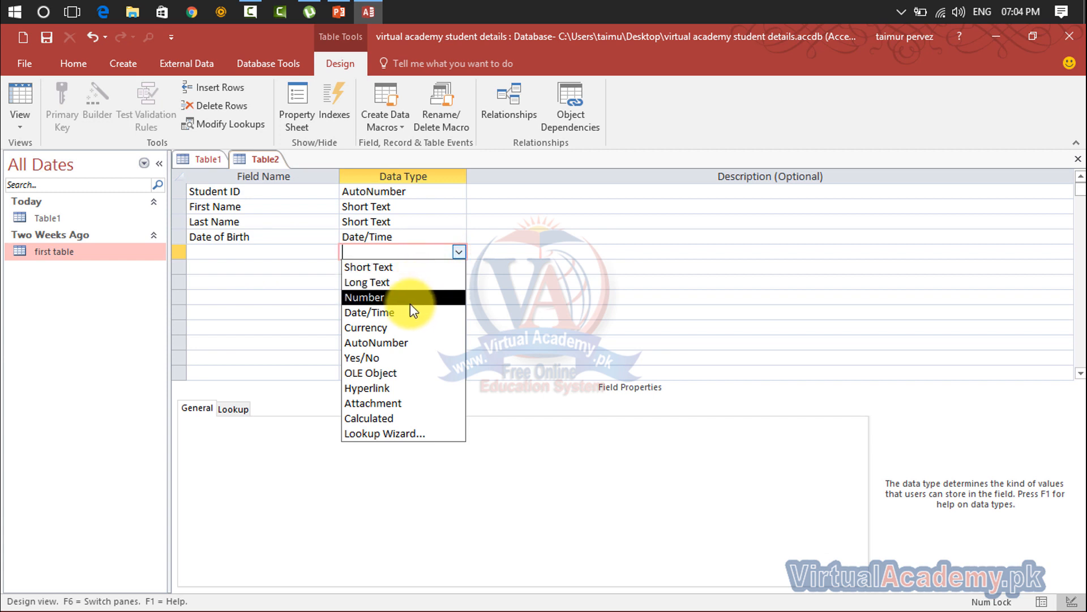
left_click(282, 243)
double_click(280, 244)
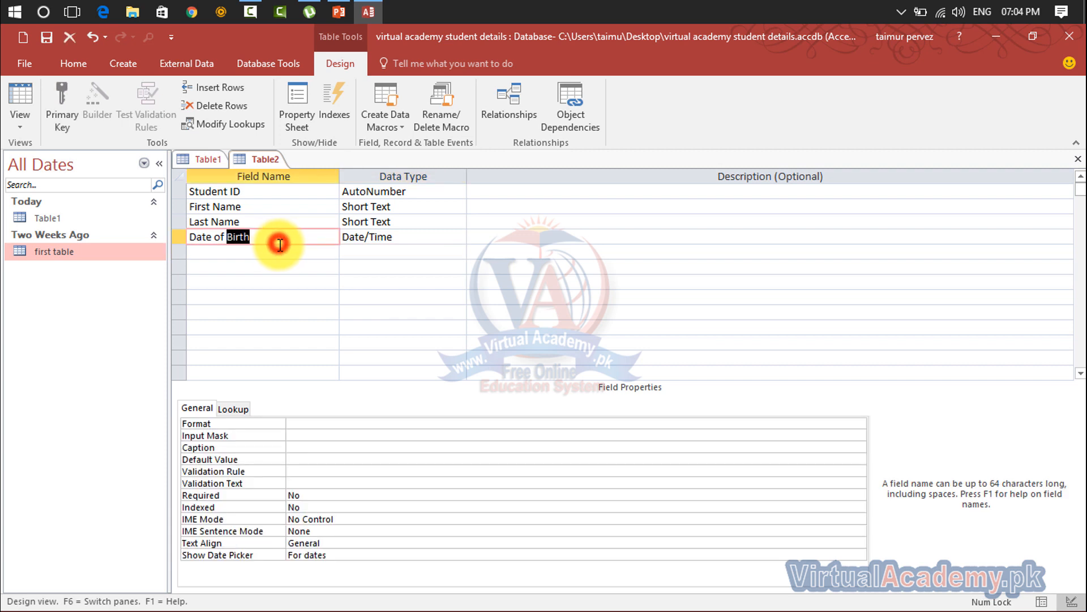
left_click(279, 239)
left_click(280, 251)
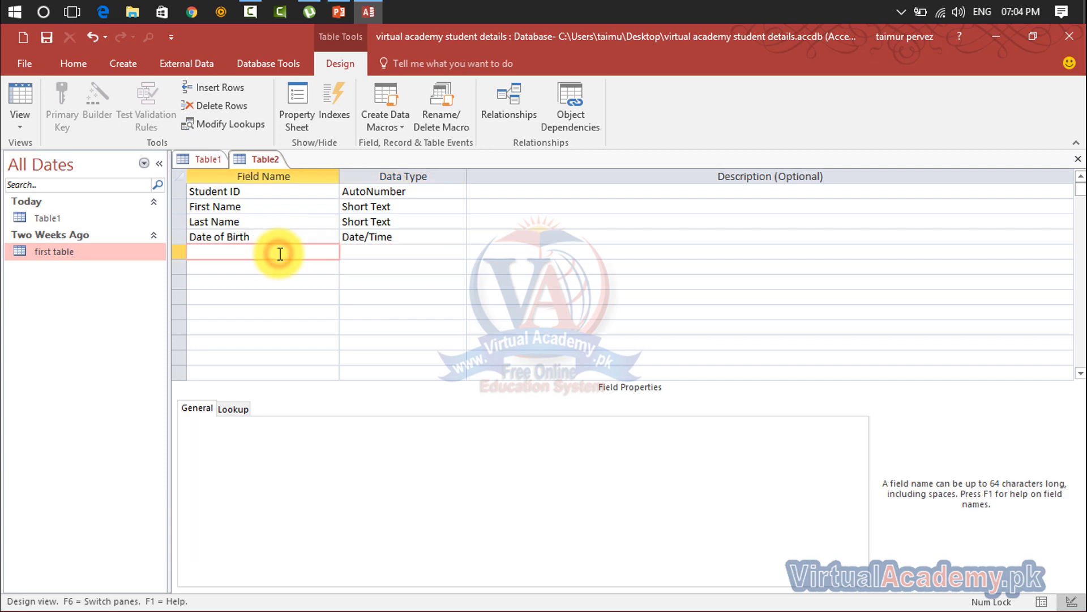
- Add Age as a Number field and Email Address as a Hyperlink field
type("Aa")
type("e")
key("Tab")
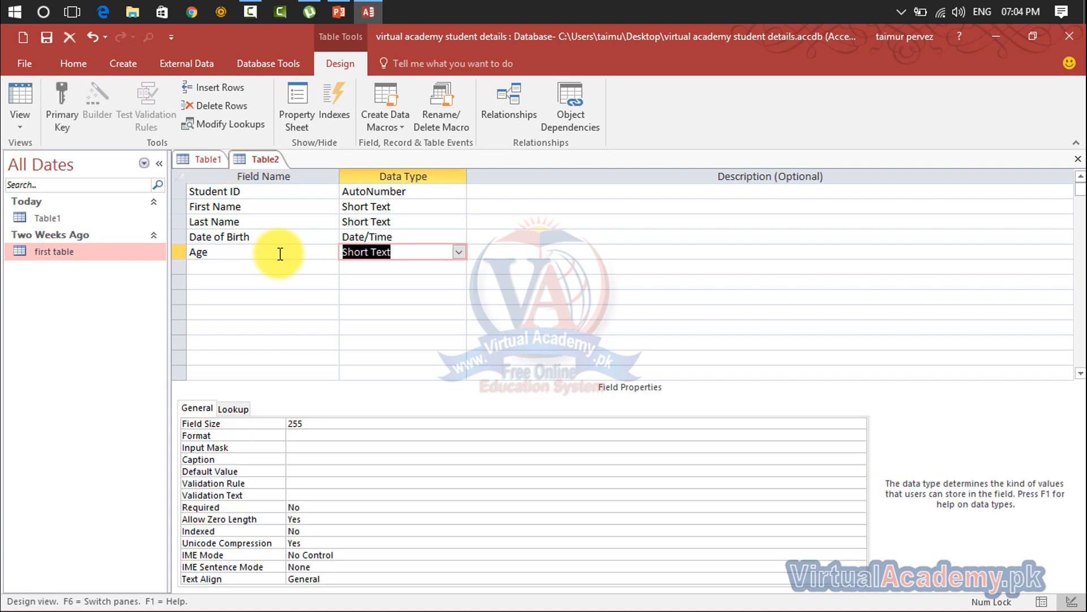
type("n")
key("Tab")
key("Tab")
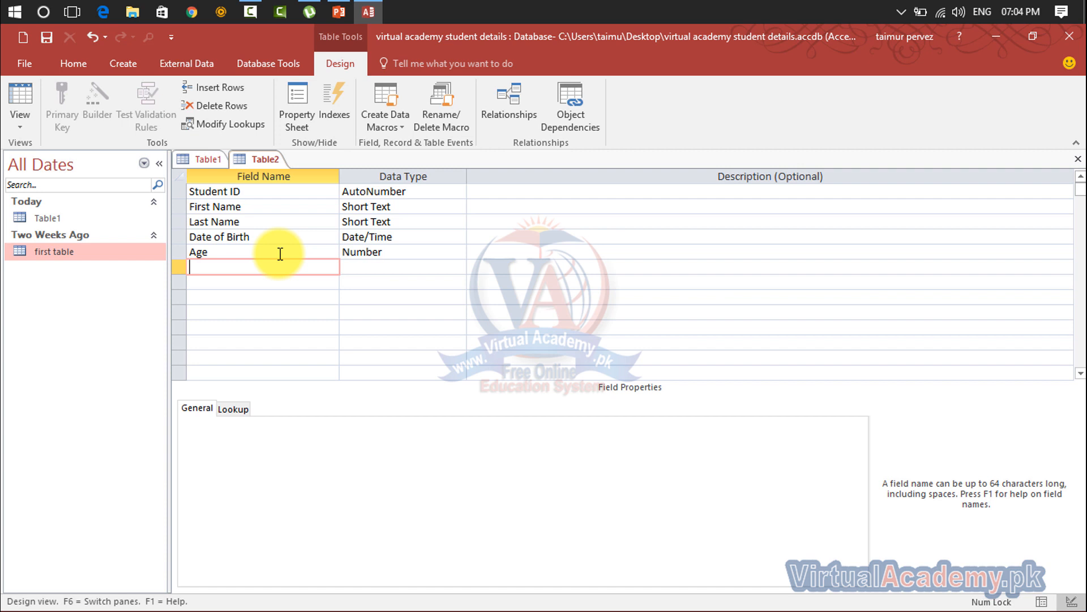
type("Ema")
type("i")
key("BackSpace")
type("ail Address")
key("Tab")
type("h")
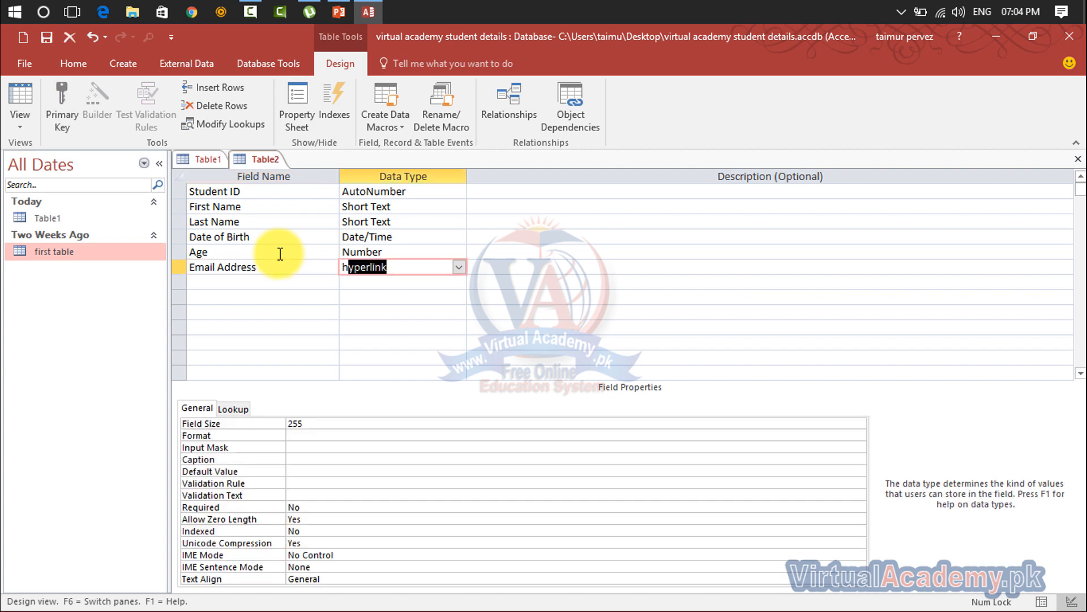
key("Tab")
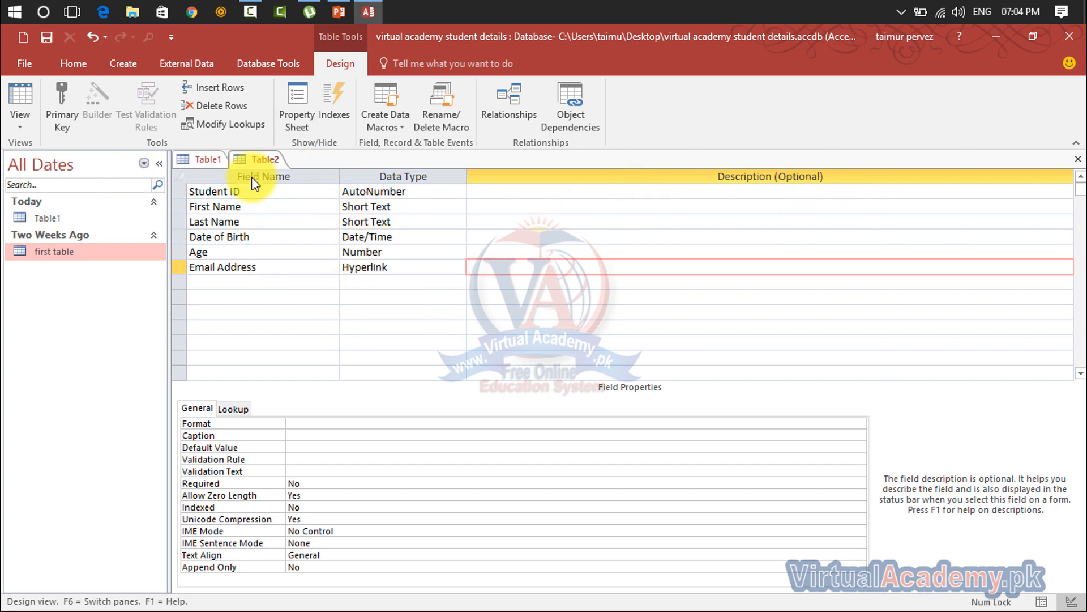
- Close Table2 and save it as 'Design' without adding a primary key
left_click(1079, 159)
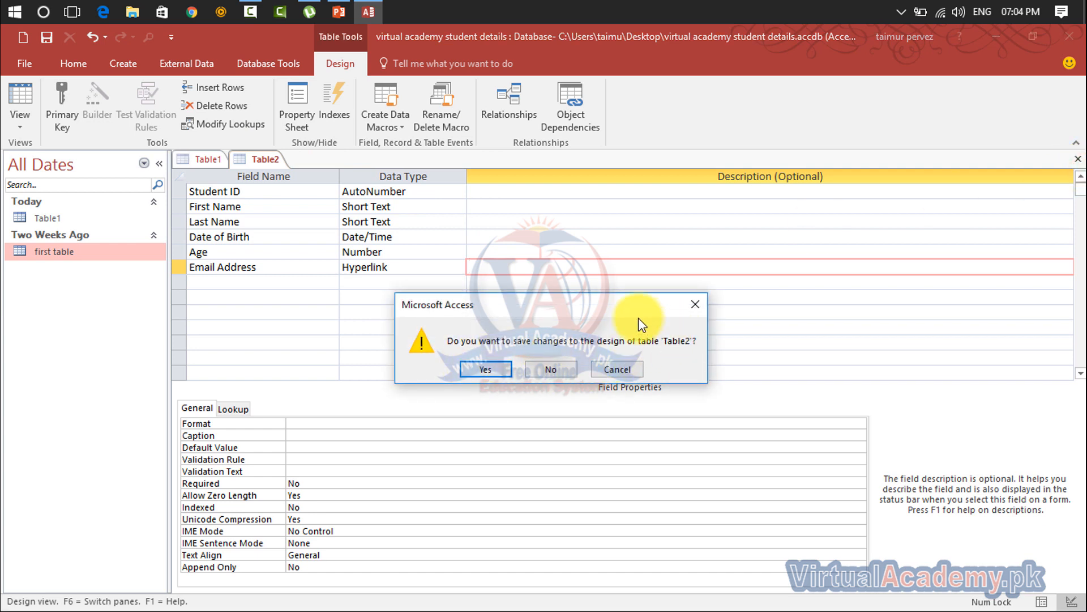
left_click(495, 373)
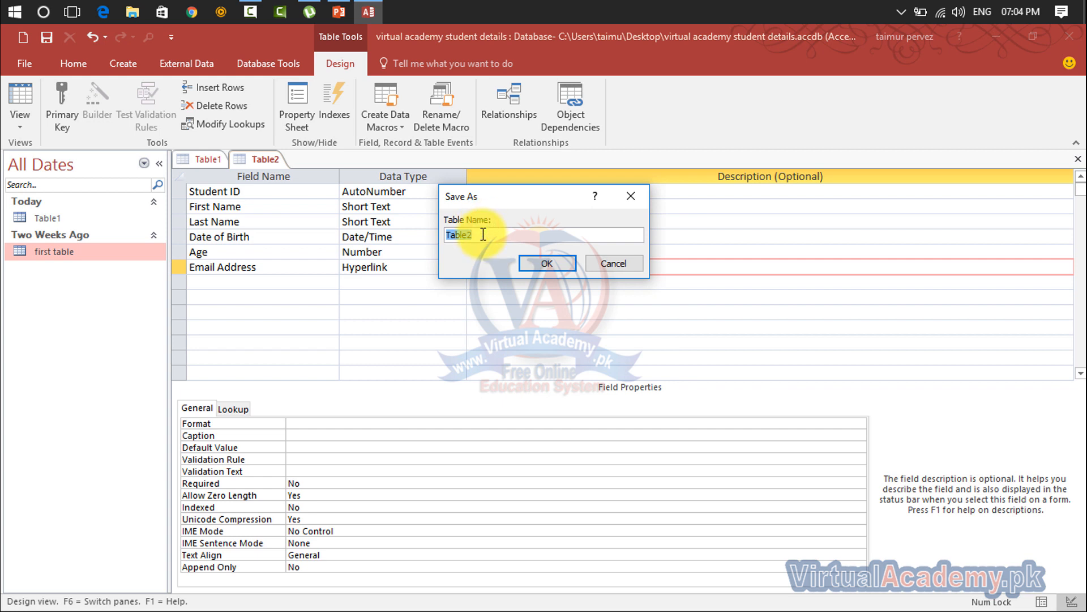
type("Design")
left_click(543, 262)
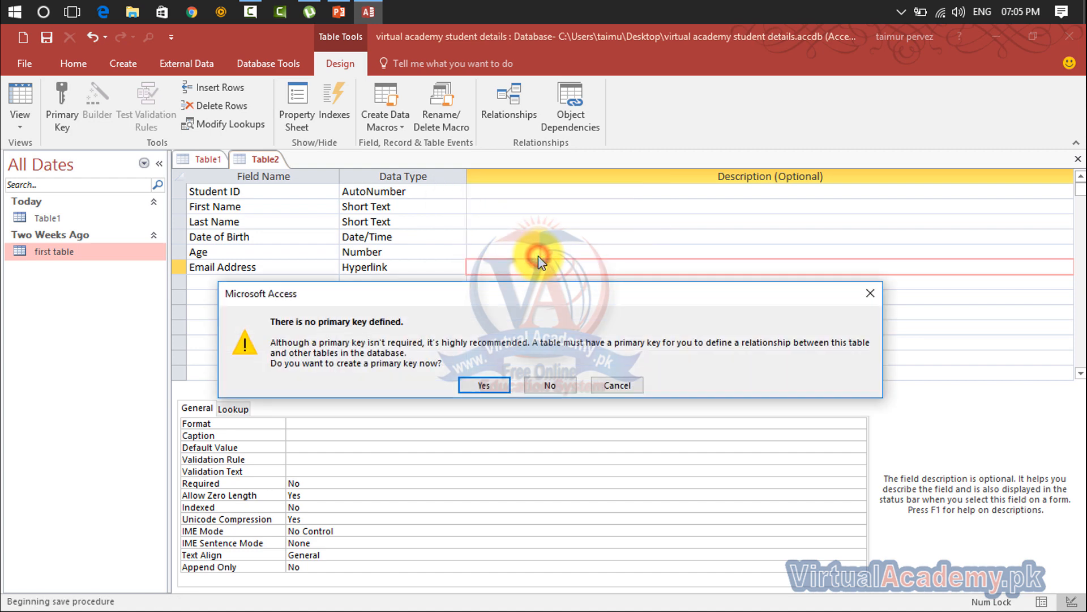
left_click(484, 385)
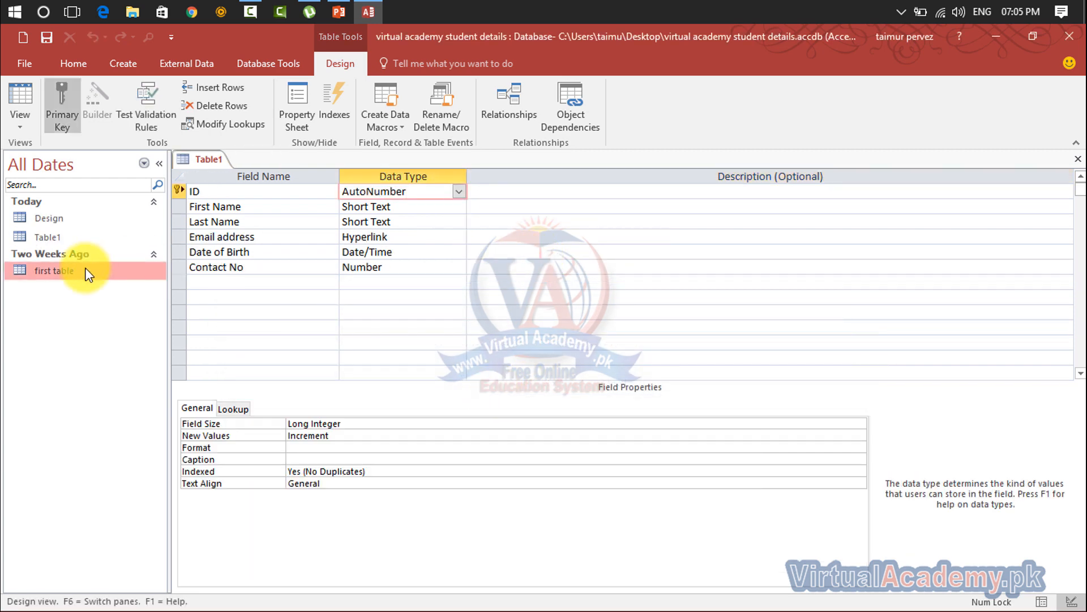
- Open the Design table in Datasheet view and go through its columns back to Student ID
left_click(48, 221)
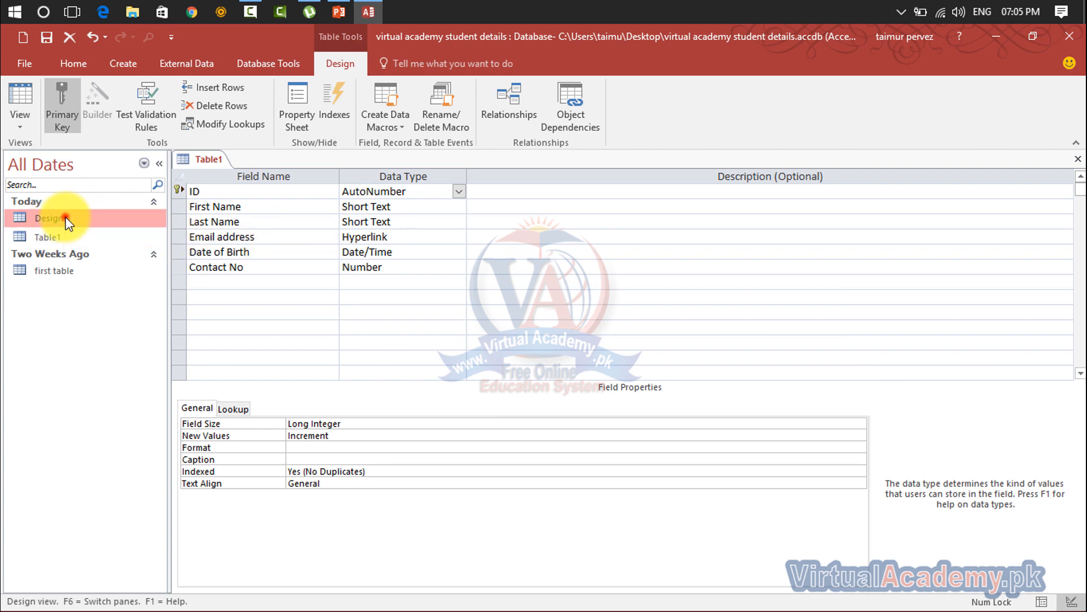
double_click(66, 218)
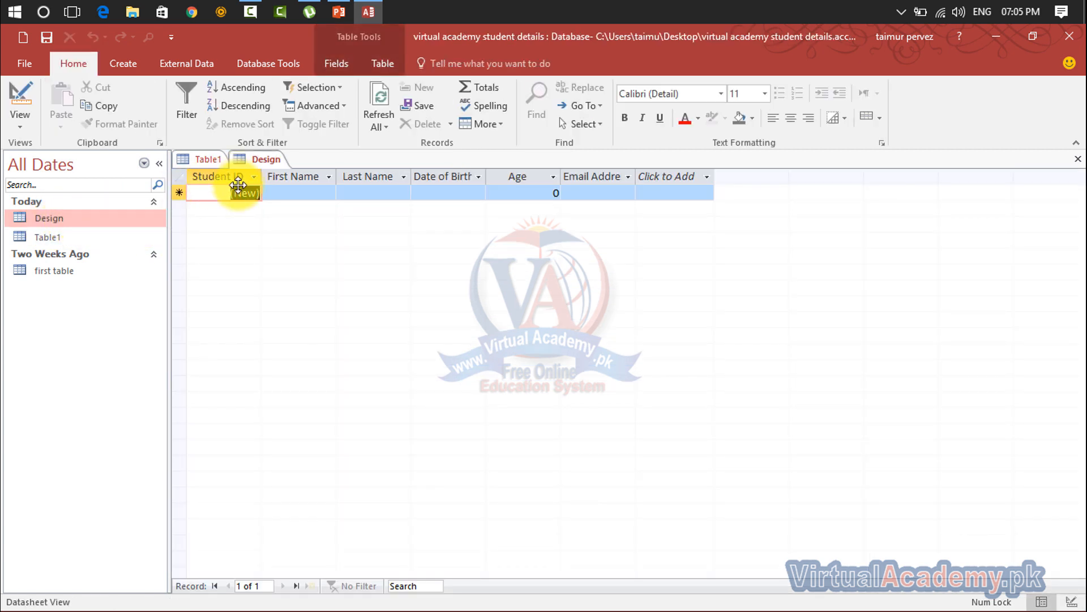
left_click(308, 192)
left_click(388, 193)
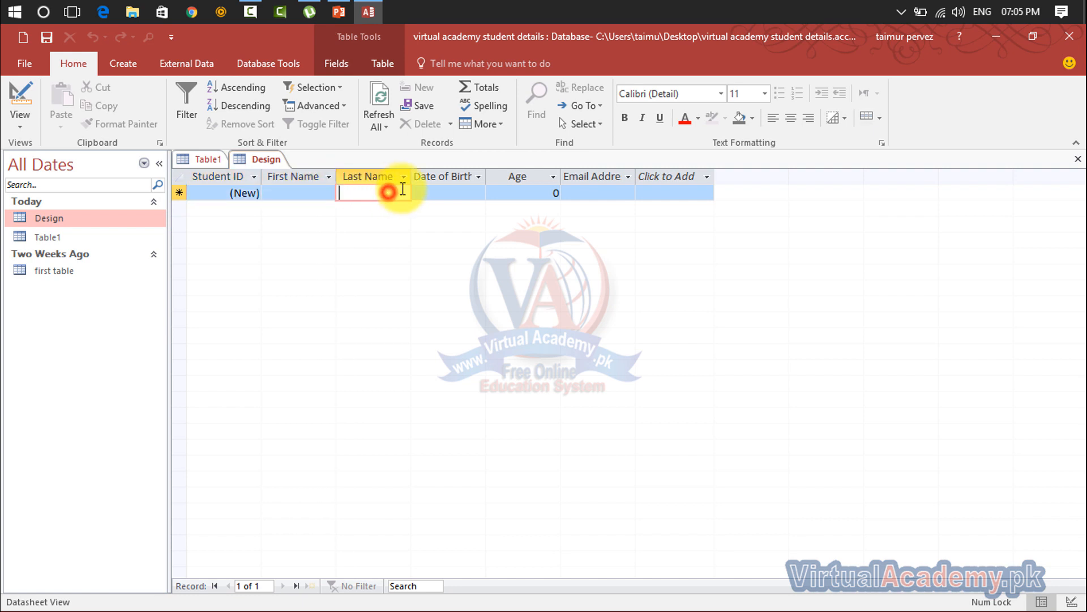
left_click(446, 192)
left_click(522, 193)
left_click(589, 193)
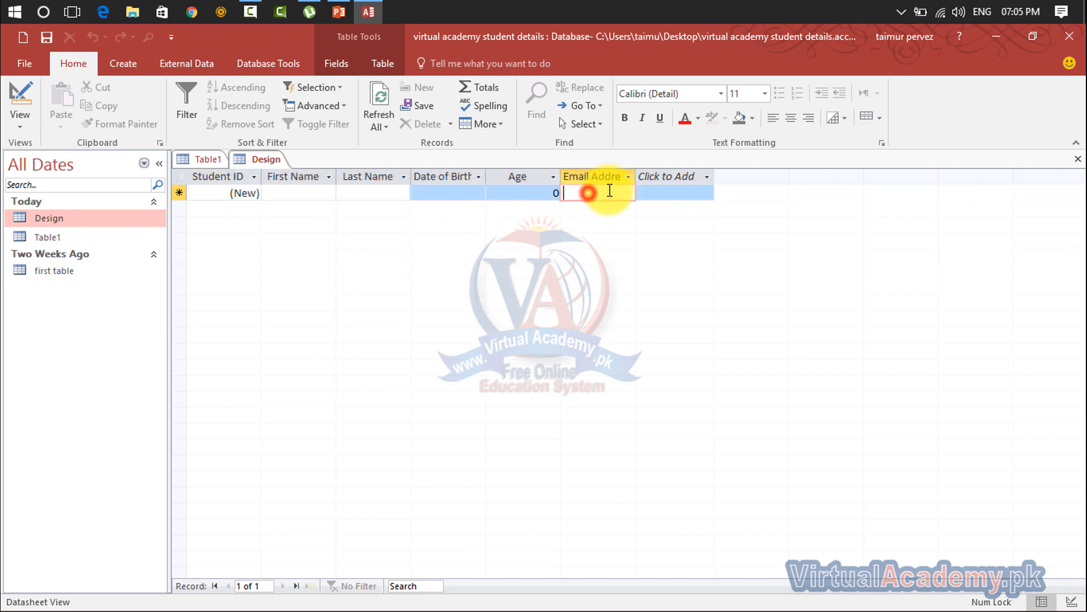
left_click(657, 194)
left_click(255, 194)
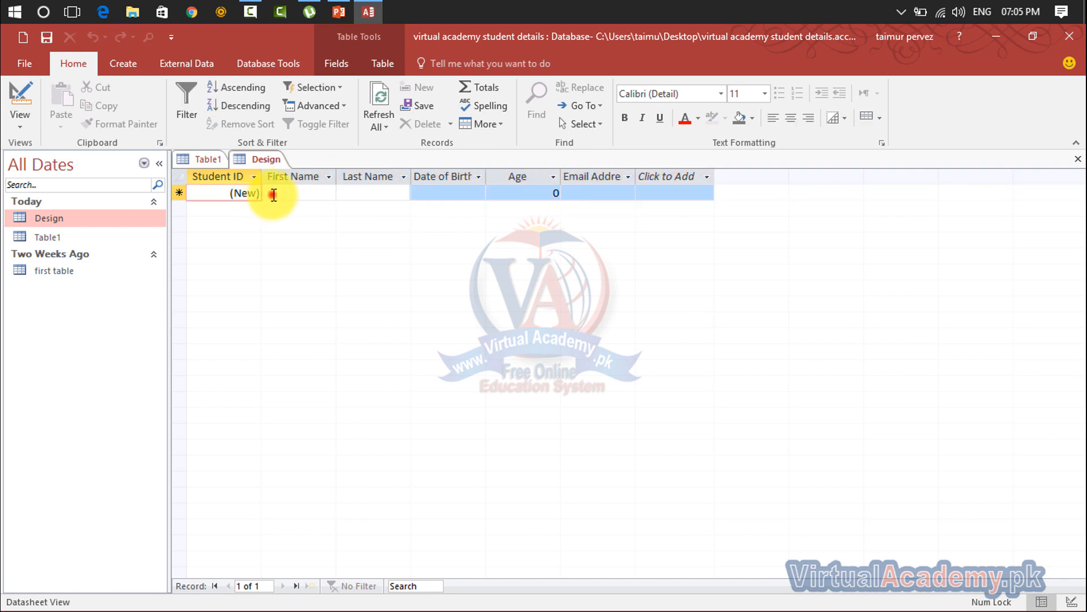
- Enter the student's first name and last name in the new record
left_click(274, 194)
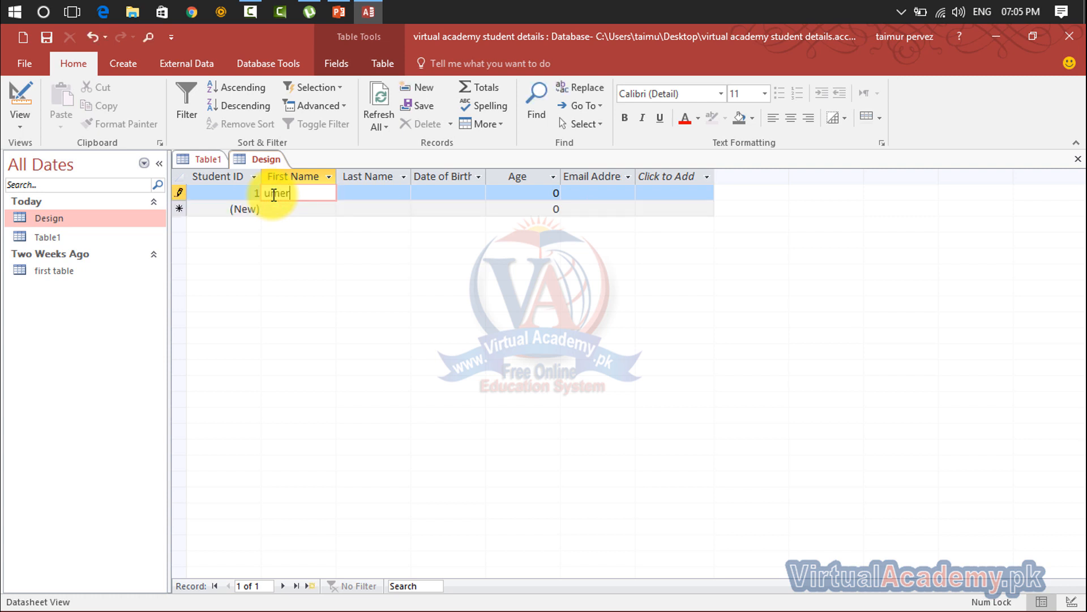
key("Tab")
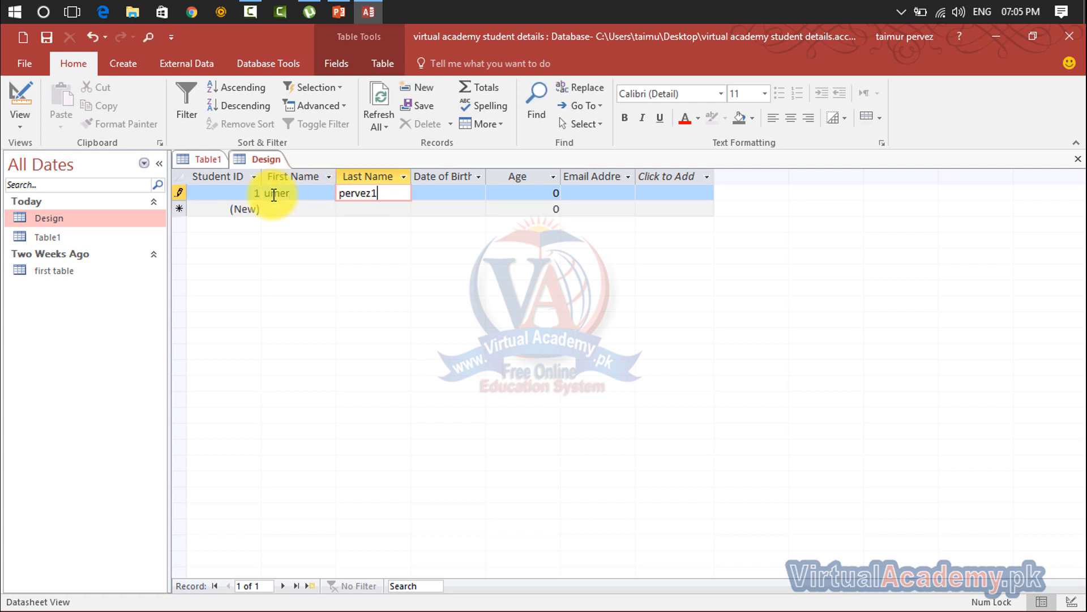
key("Tab")
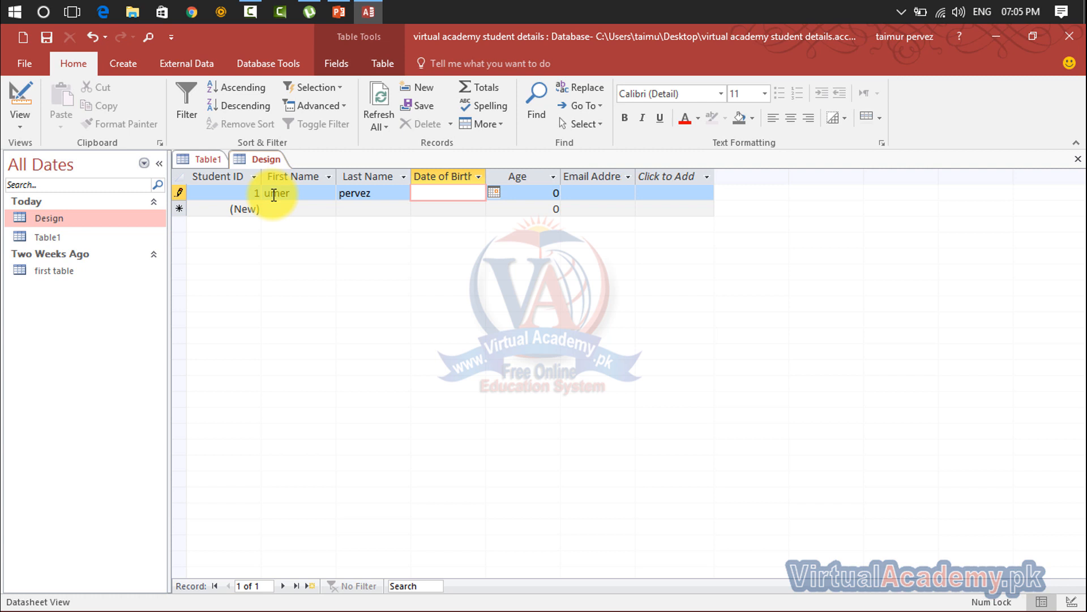
- Enter Date of Birth 20/04/1990 and Age 26, correcting a mistyped 20, then save the record
type("20/")
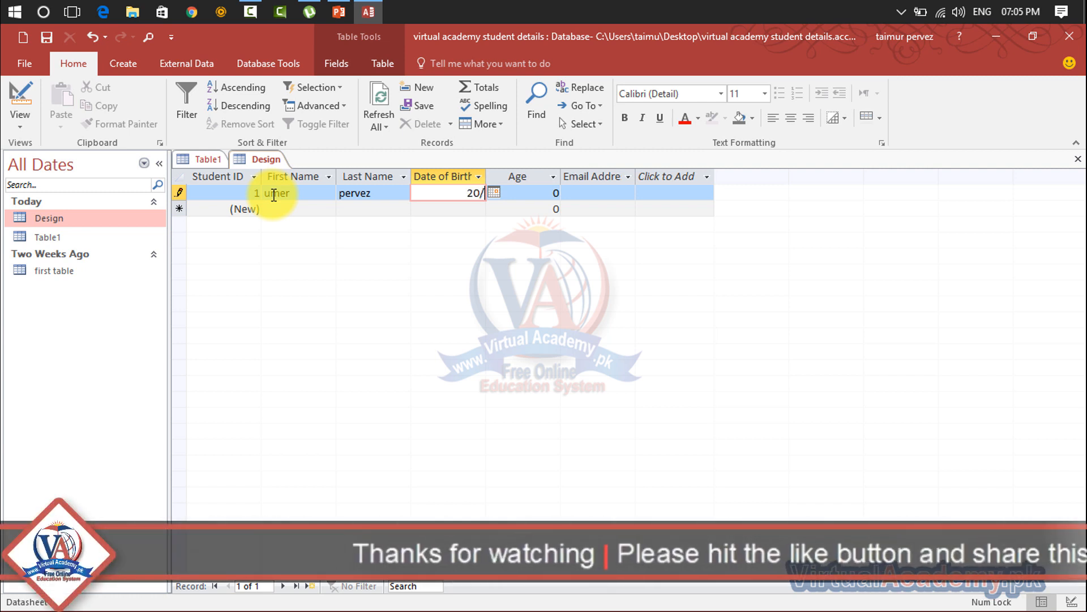
type("04/1990")
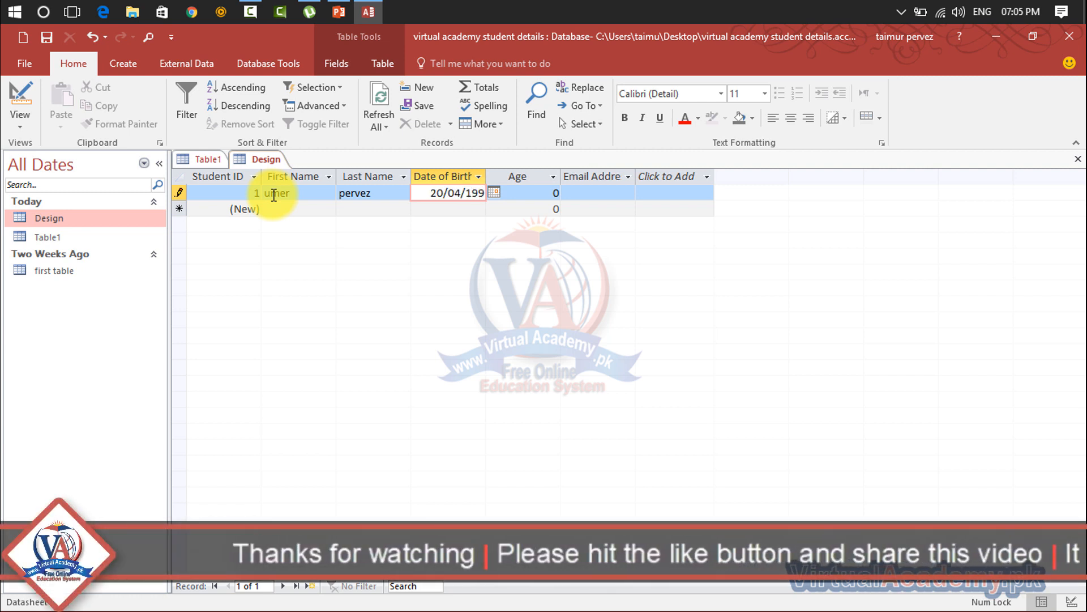
key("Tab")
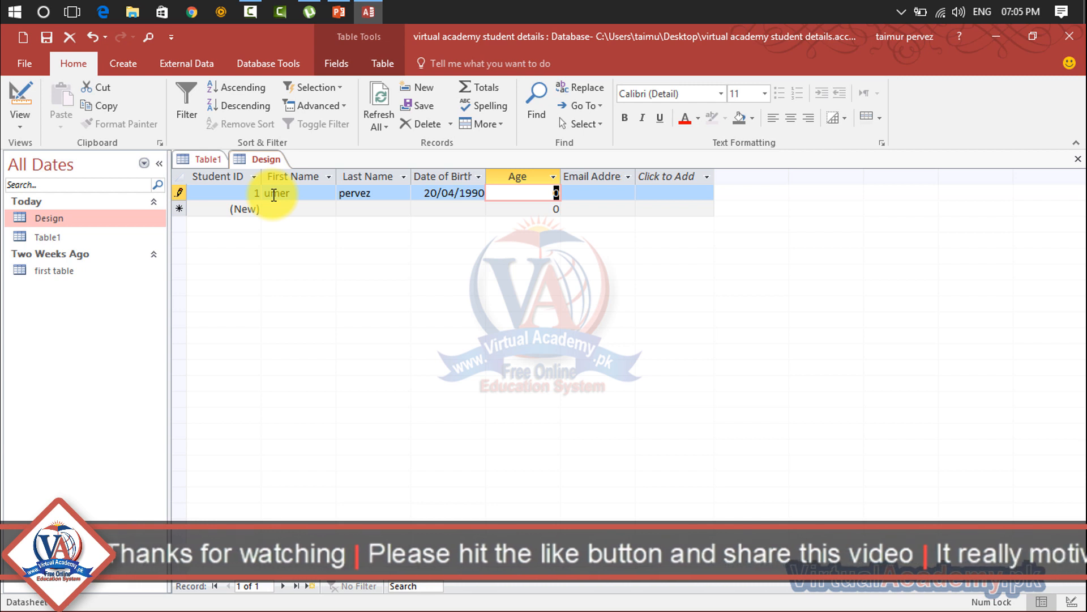
type("20")
key("Tab")
key("shift+Tab")
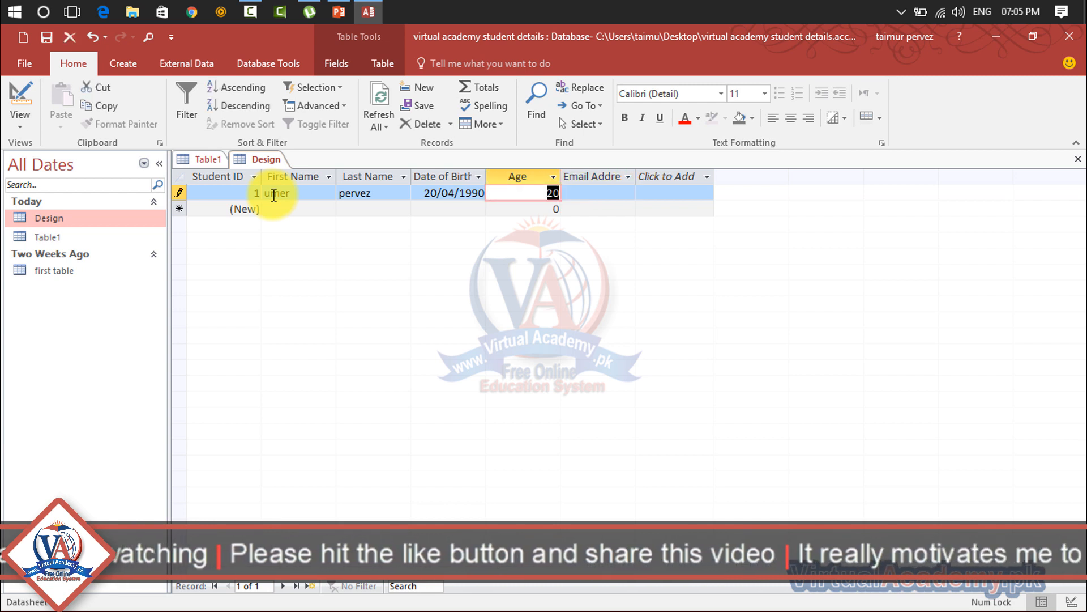
type("26")
key("Tab")
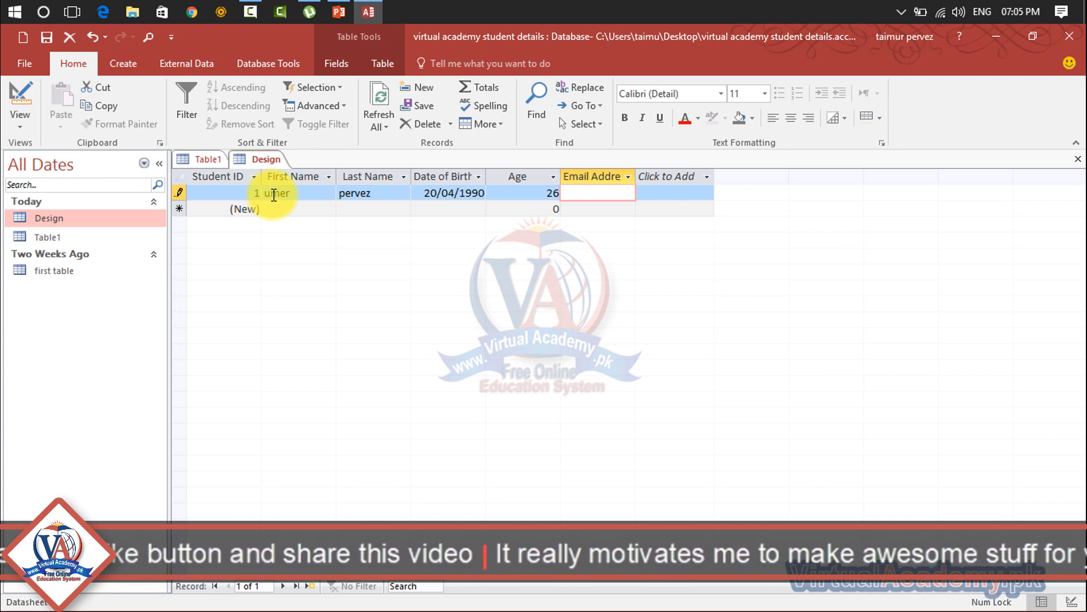
key("Tab")
key("Tab")
key("Tab")
key("Tab")
key("Tab")
key("Tab")
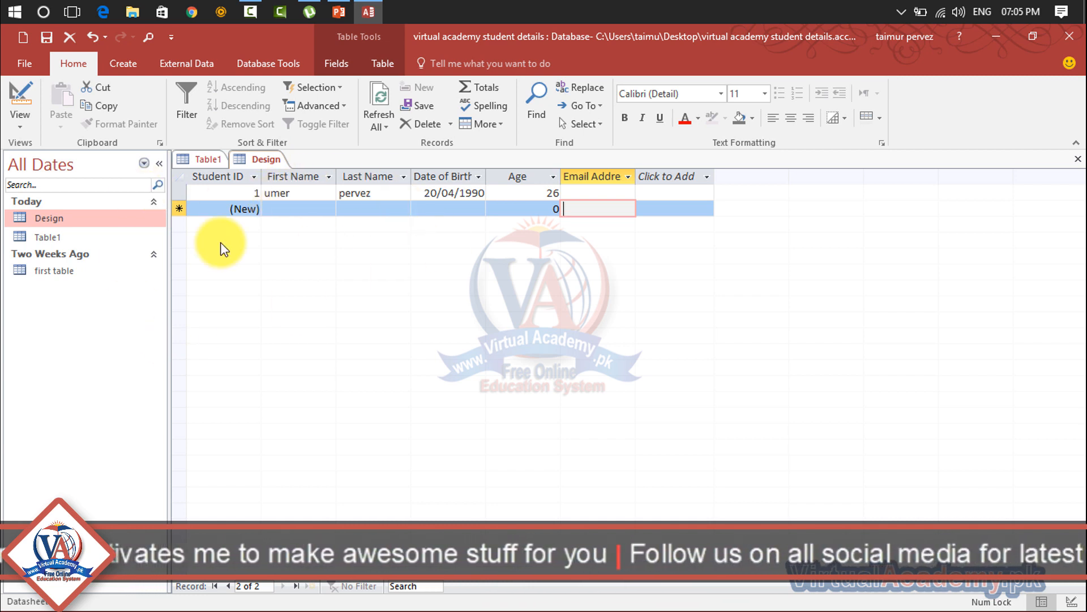
left_click(126, 63)
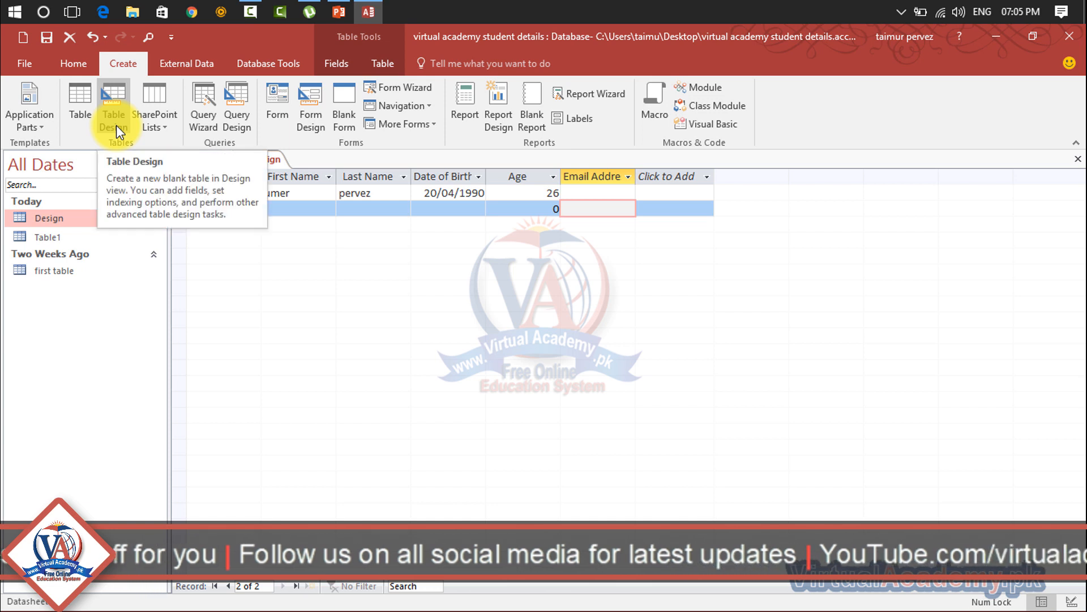
left_click(163, 132)
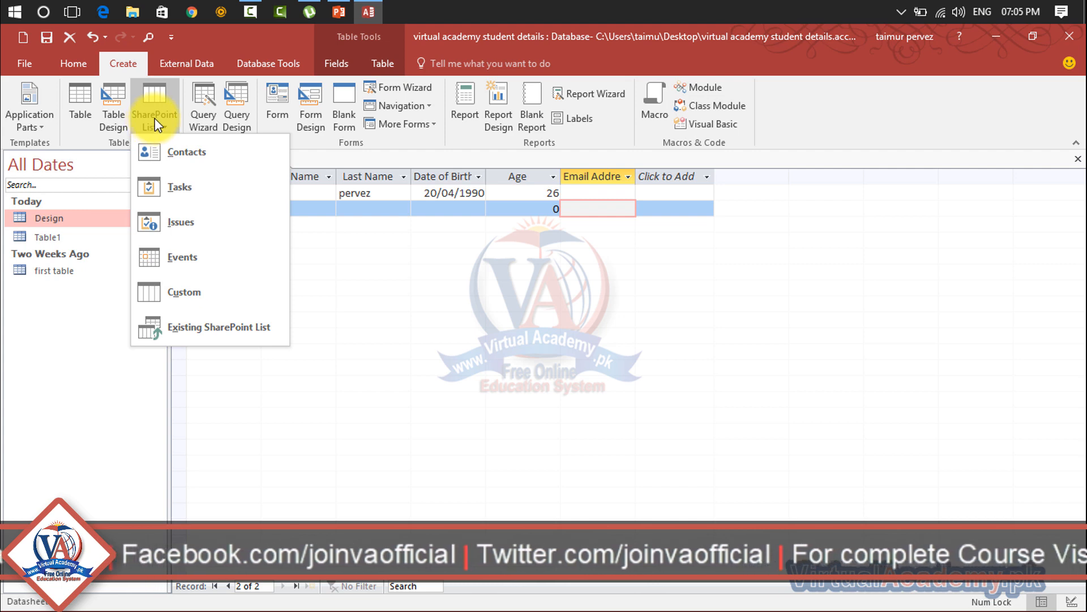
left_click(161, 154)
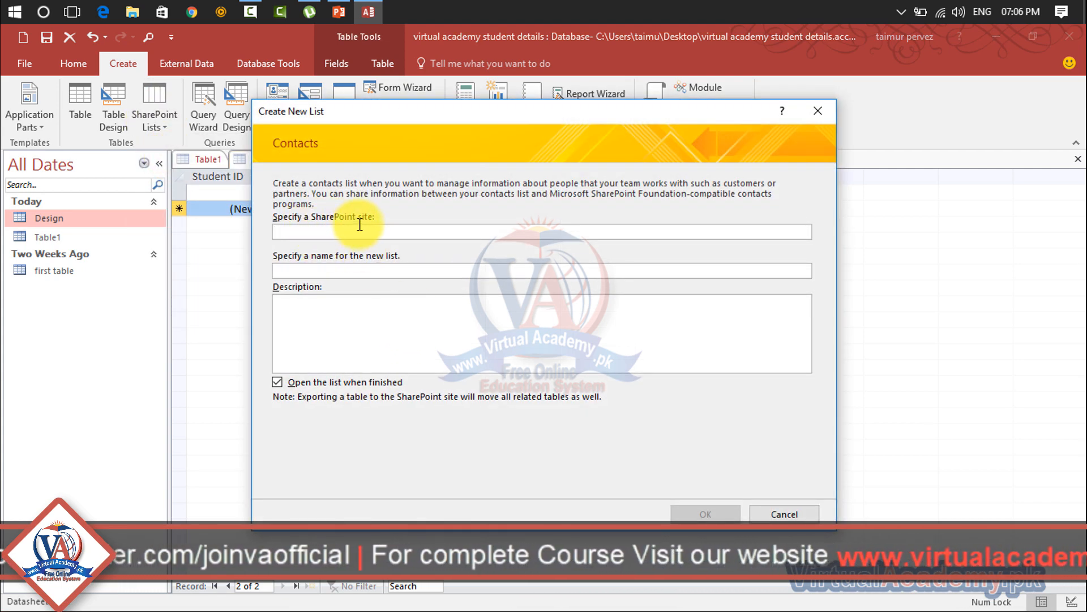
left_click(393, 231)
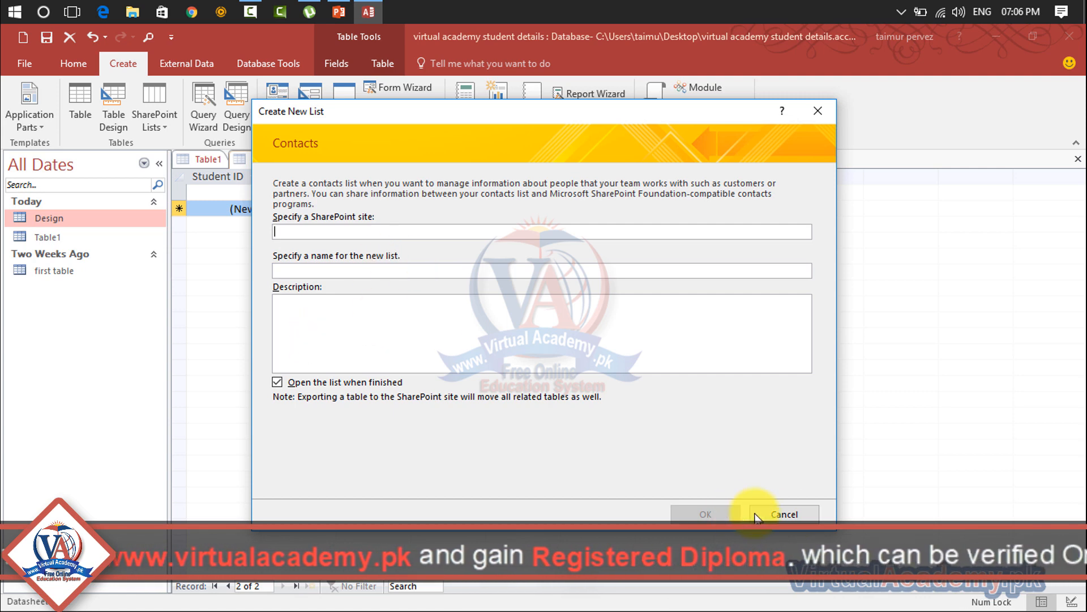
left_click(778, 510)
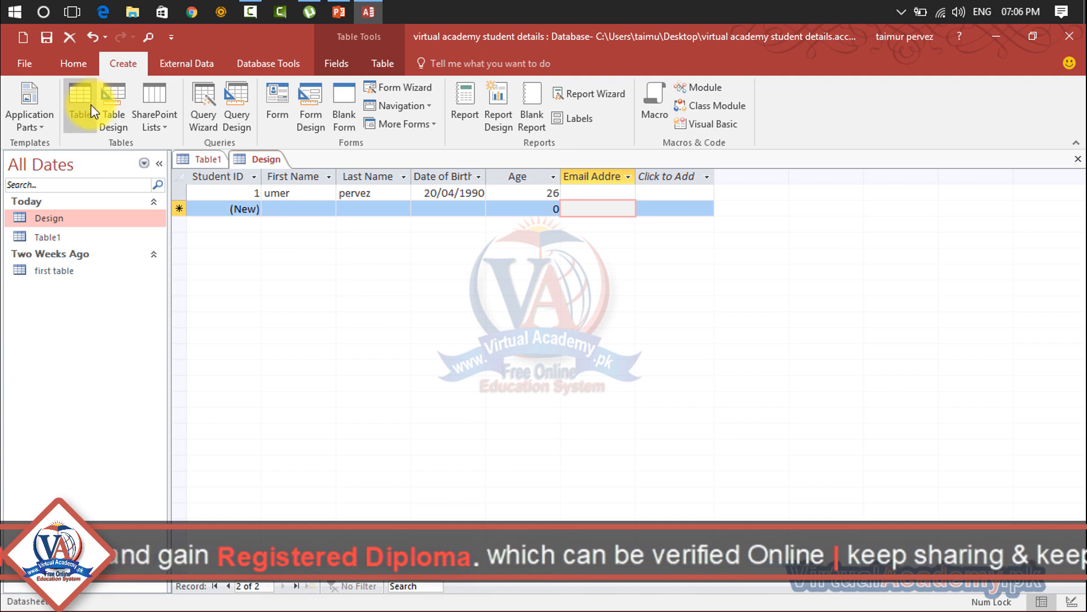
left_click(163, 132)
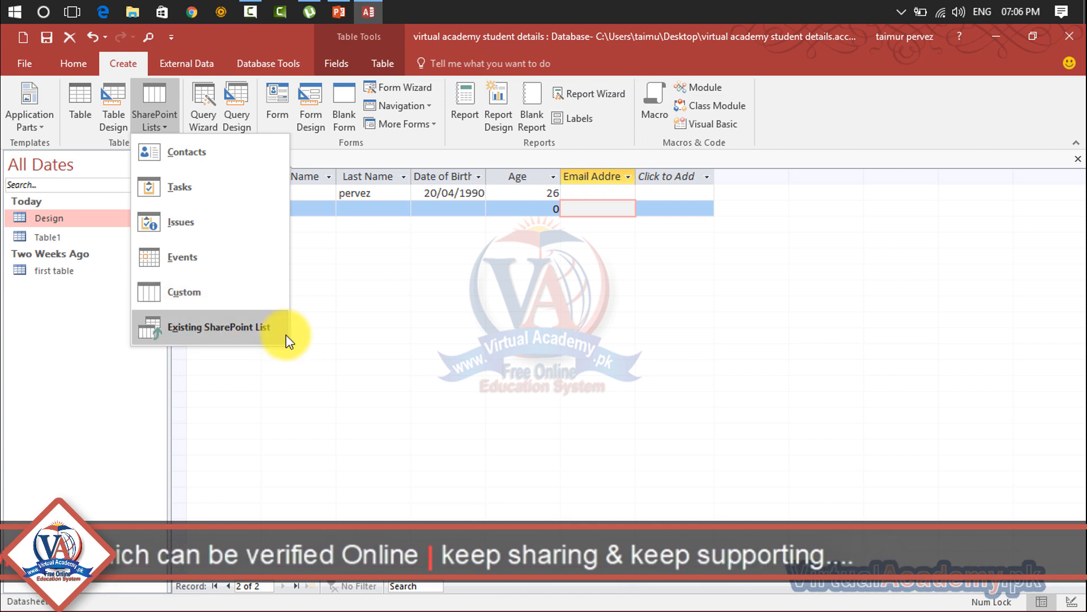
left_click(322, 313)
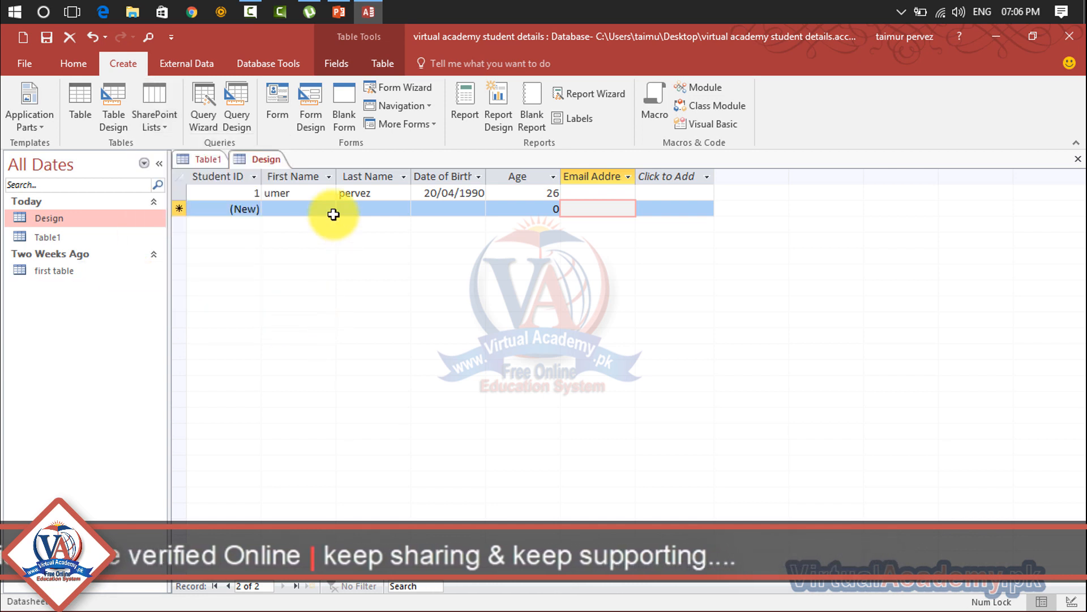